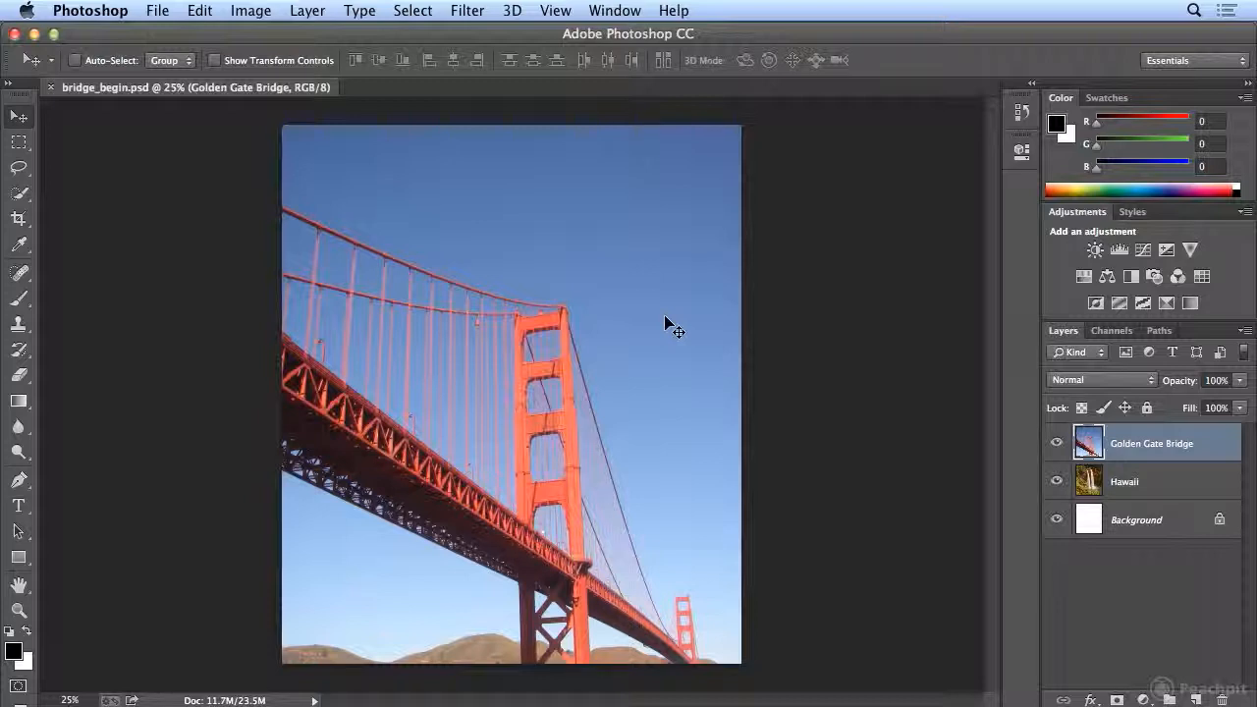
# - Switch from the Quick Selection tool to the Magic Wand tool
pyautogui.click(18, 195)
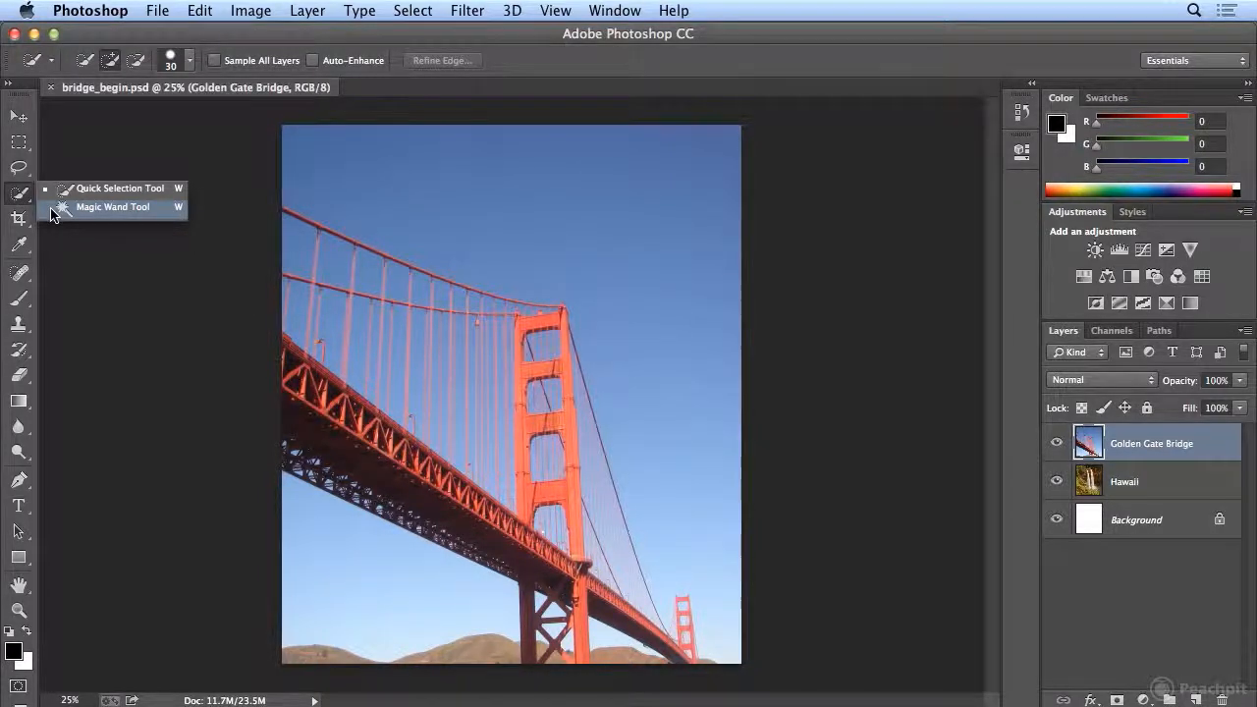
pyautogui.click(51, 214)
pyautogui.rightClick(17, 192)
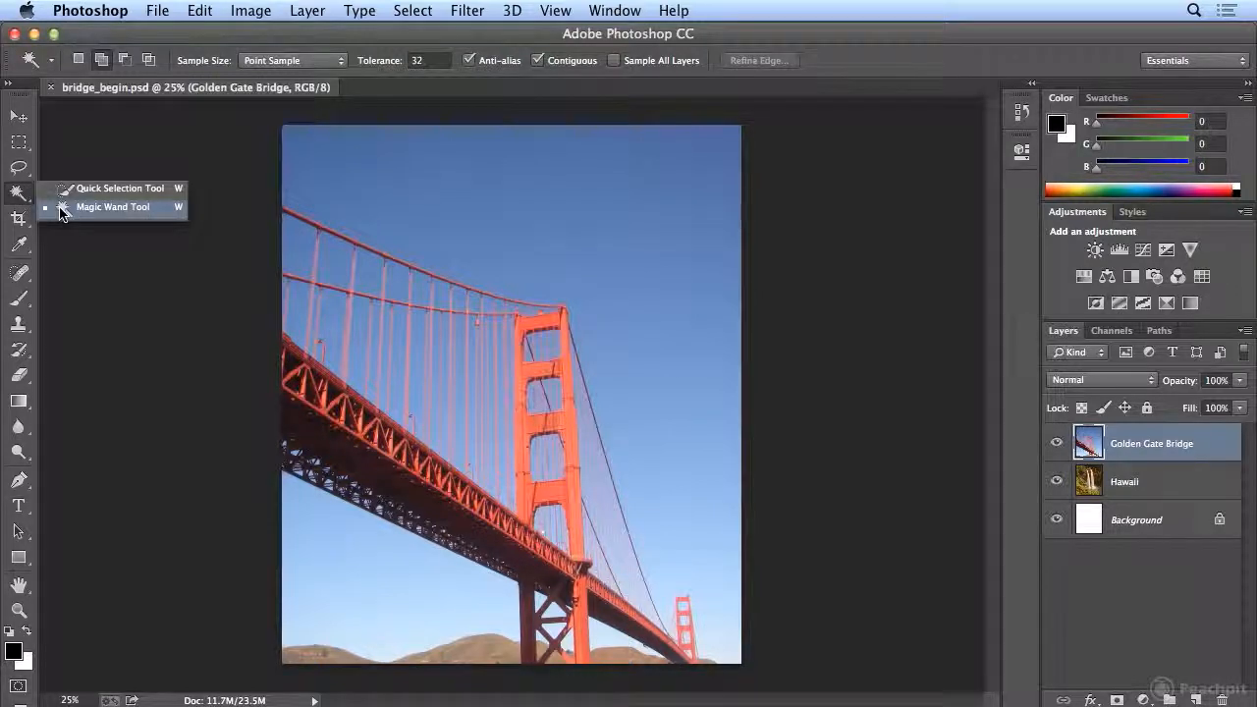
pyautogui.click(60, 209)
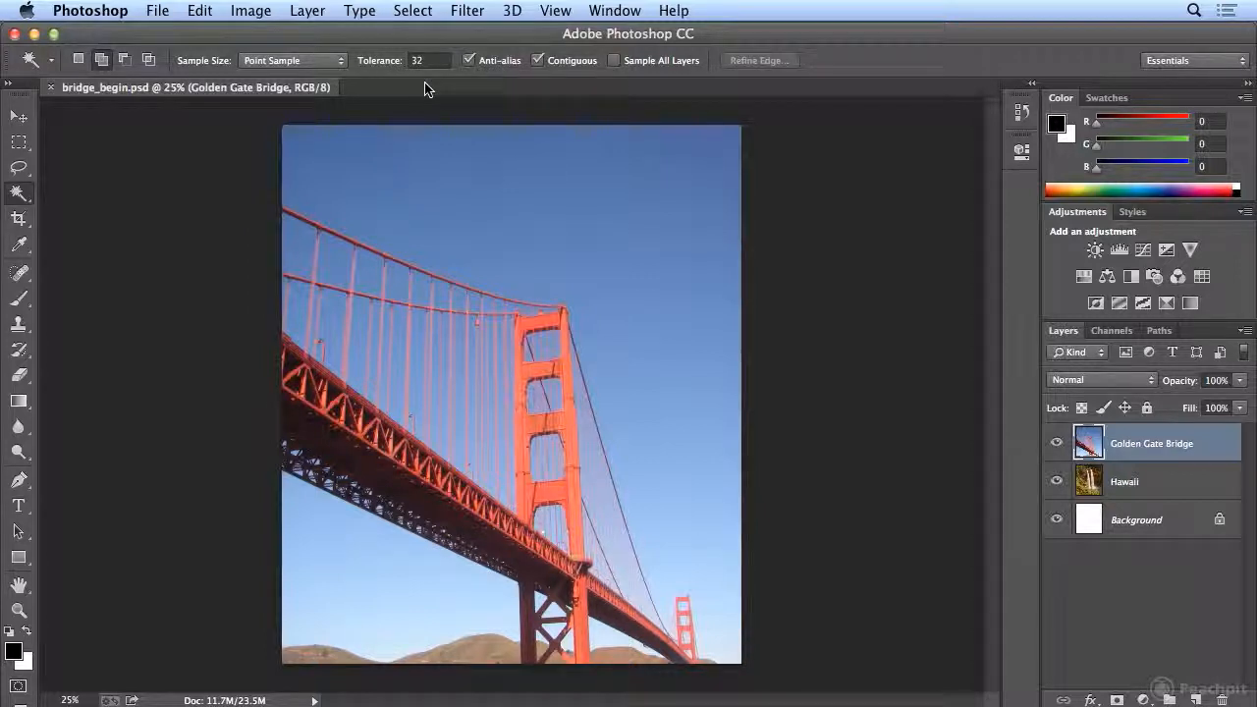
# - Try selecting the sky above the bridge with the Magic Wand at tolerance 32, and clear the selection
pyautogui.click(714, 145)
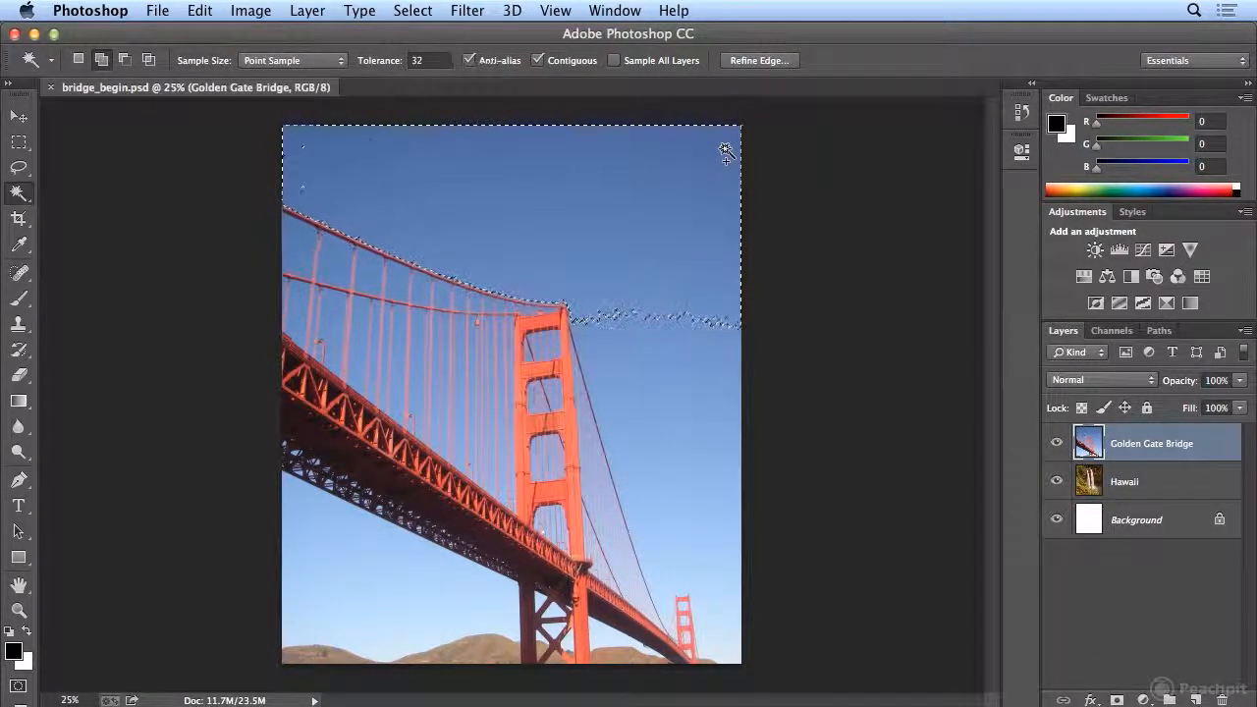
pyautogui.click(432, 10)
pyautogui.click(427, 51)
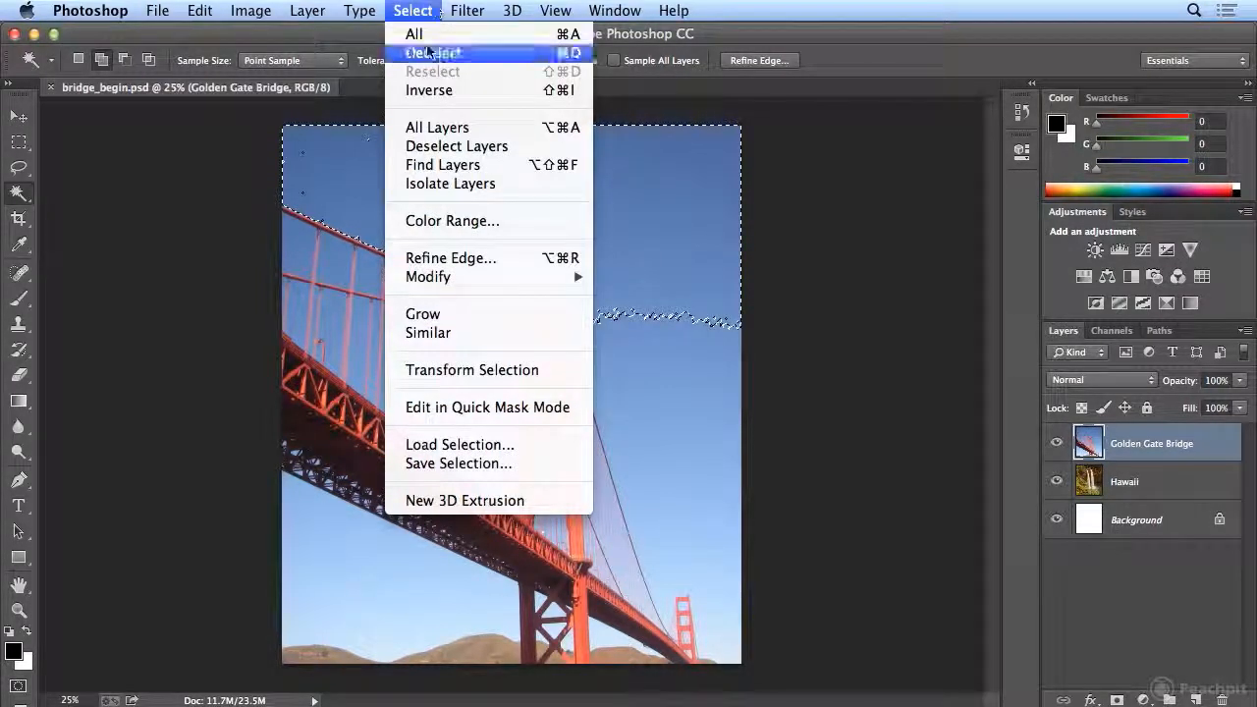
pyautogui.click(428, 53)
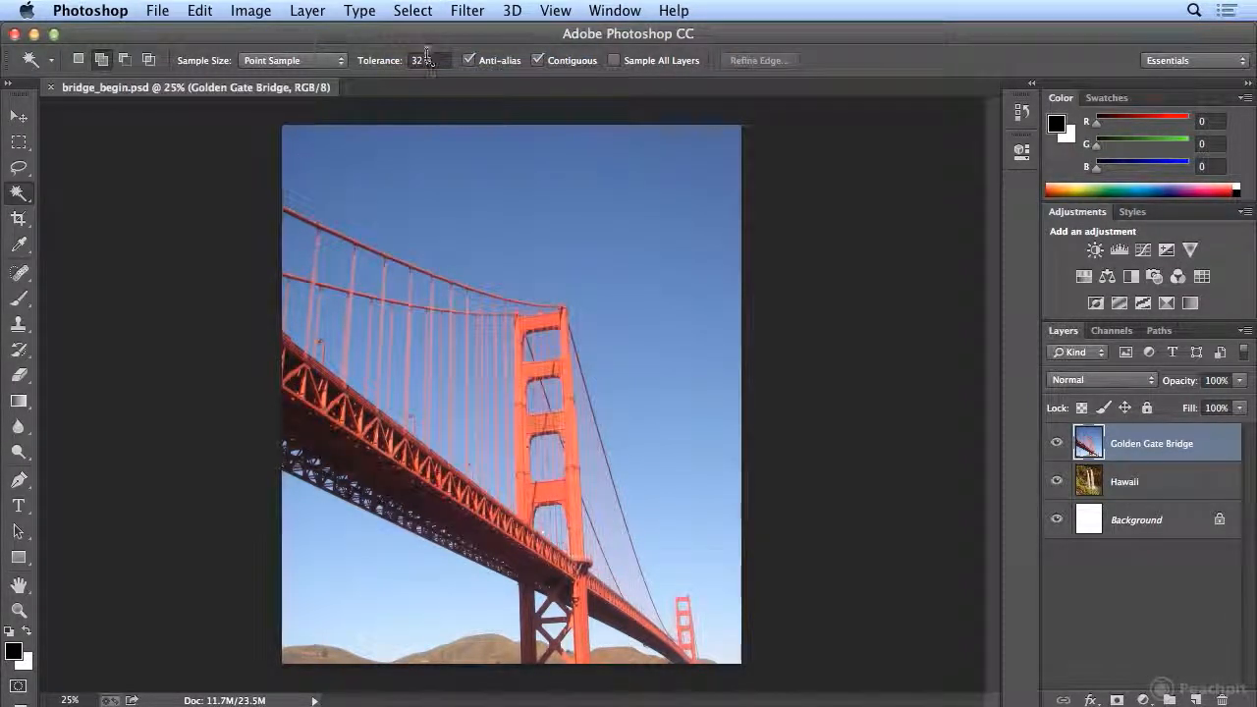
# - Try selecting the sky with the Magic Wand tolerance set to 100, and deselect it
pyautogui.moveTo(420, 60); pyautogui.dragTo(393, 59)
pyautogui.write('100')
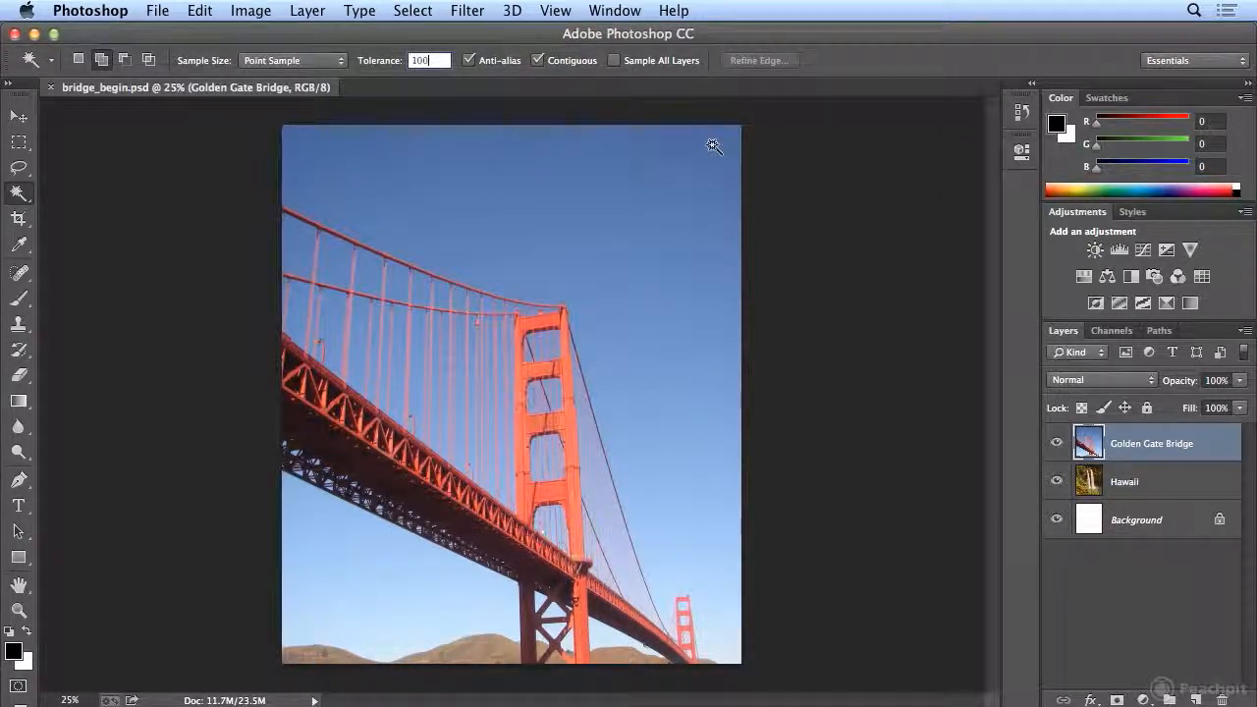
pyautogui.click(714, 146)
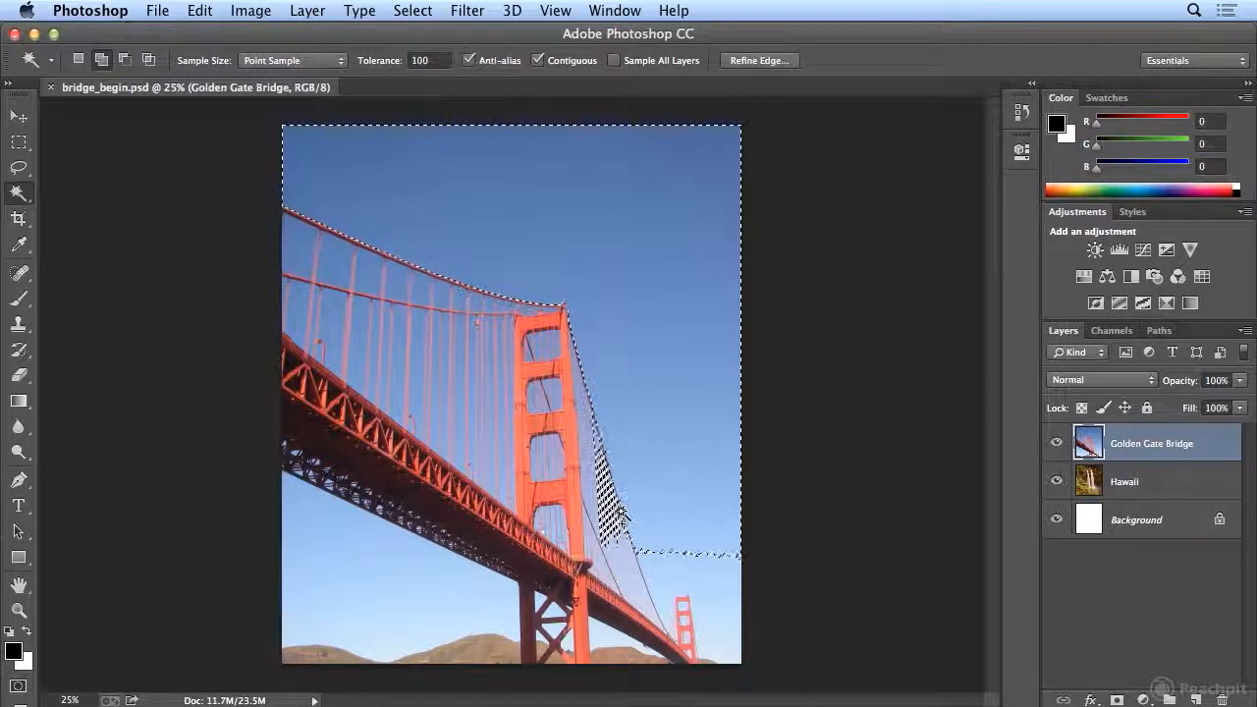
pyautogui.click(411, 10)
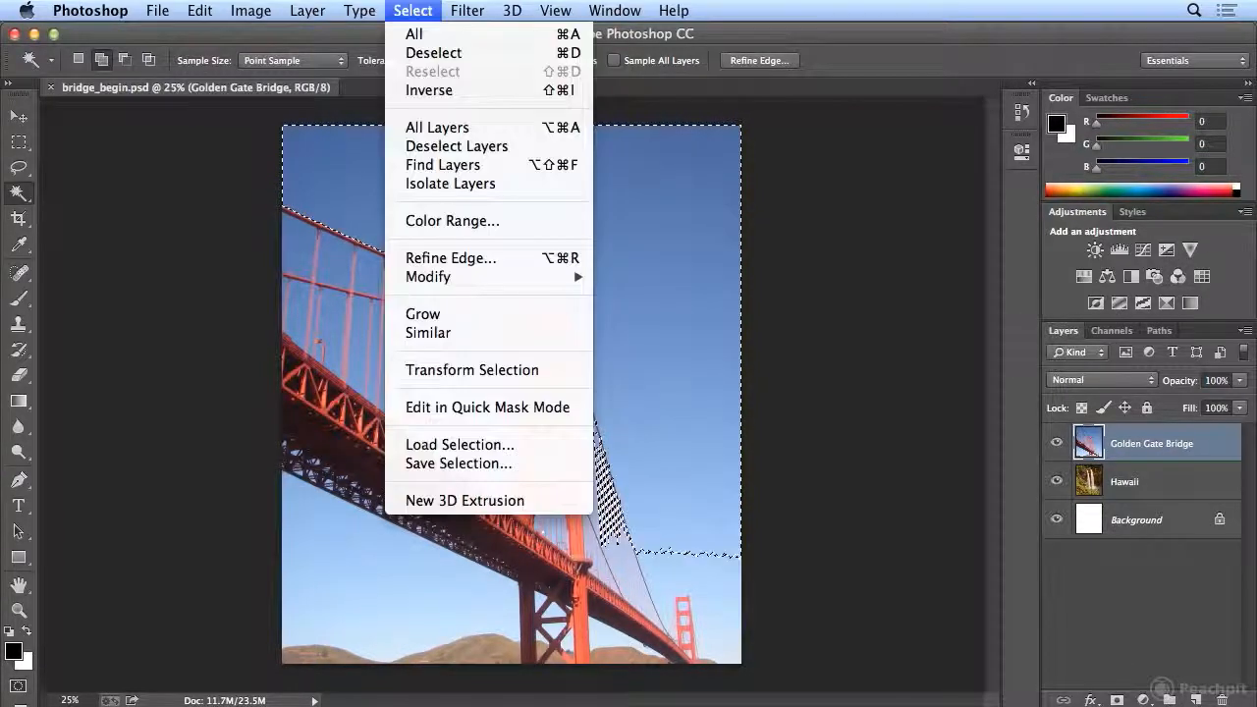
pyautogui.click(417, 53)
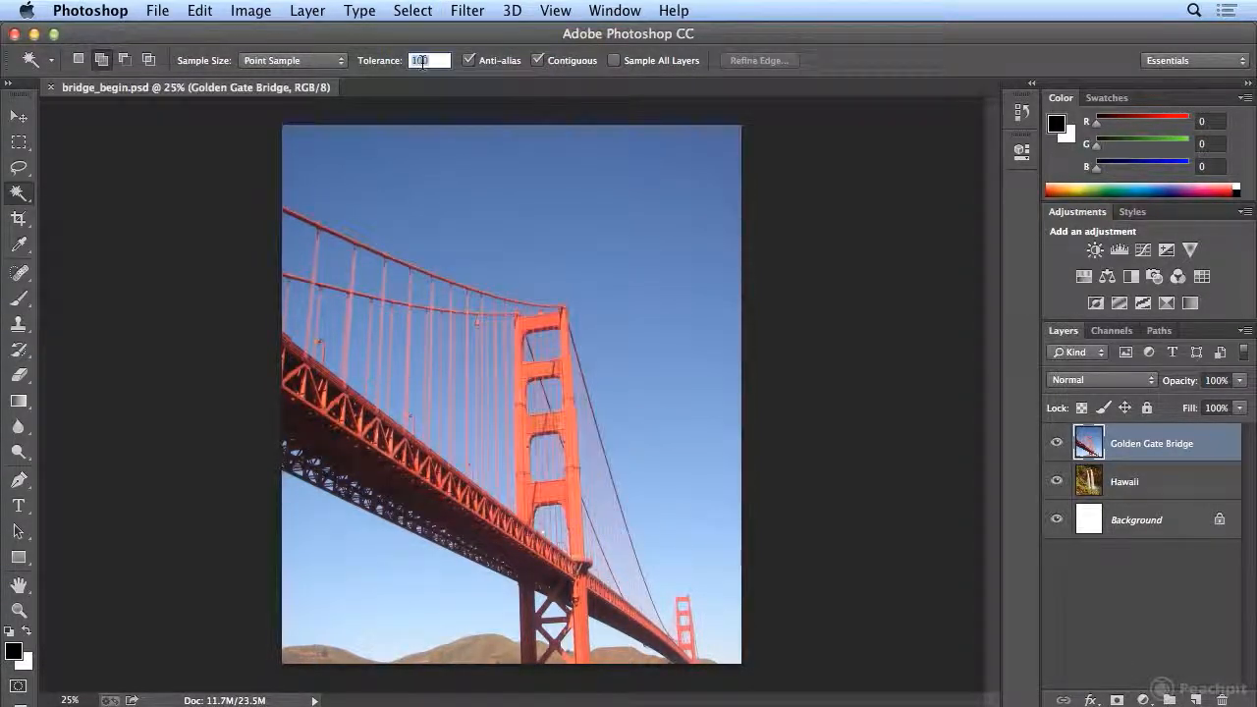
# - Set the Magic Wand tolerance to 50 and alternately select the upper and lower sky in New Selection mode, each replacing the other
pyautogui.write('1')
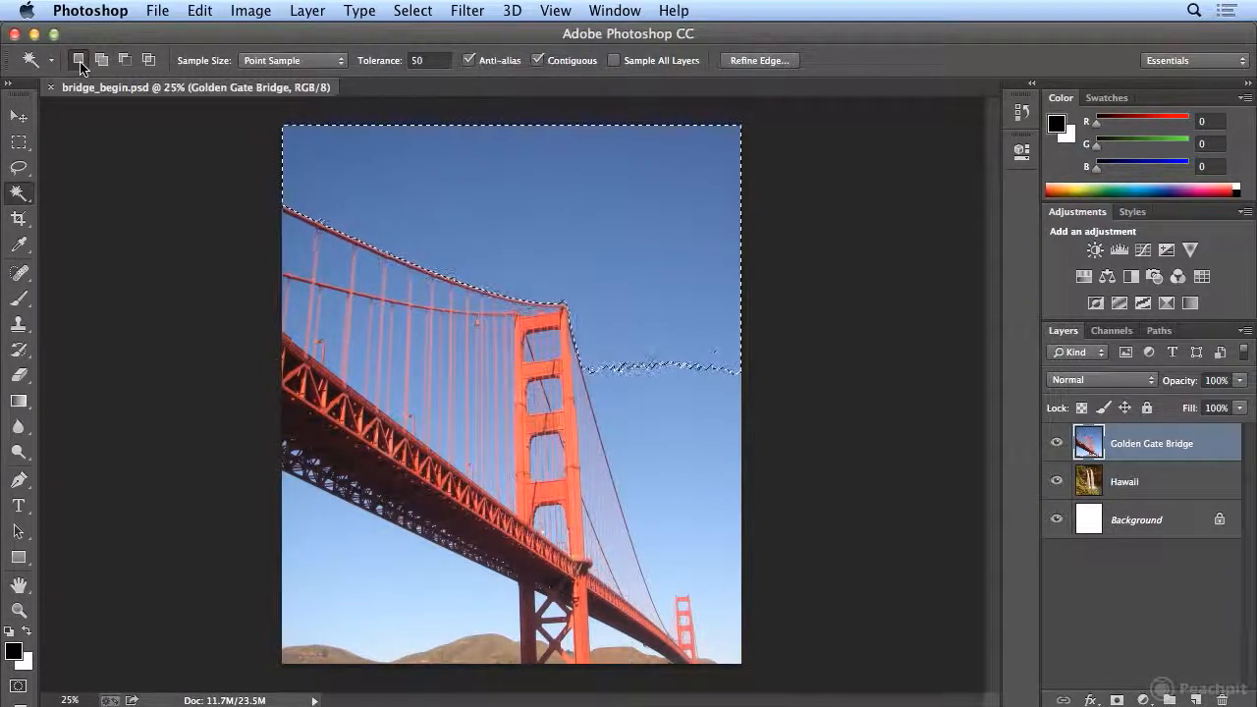
pyautogui.click(680, 422)
pyautogui.click(643, 167)
pyautogui.click(677, 434)
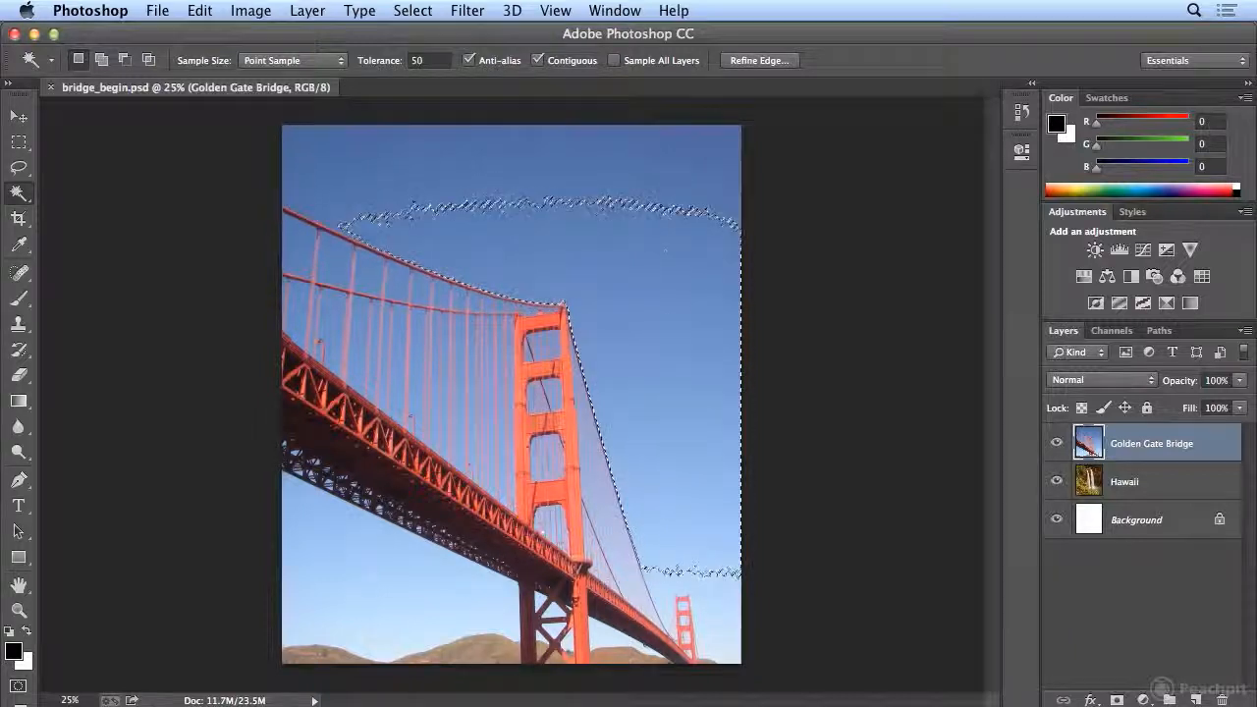
pyautogui.click(655, 167)
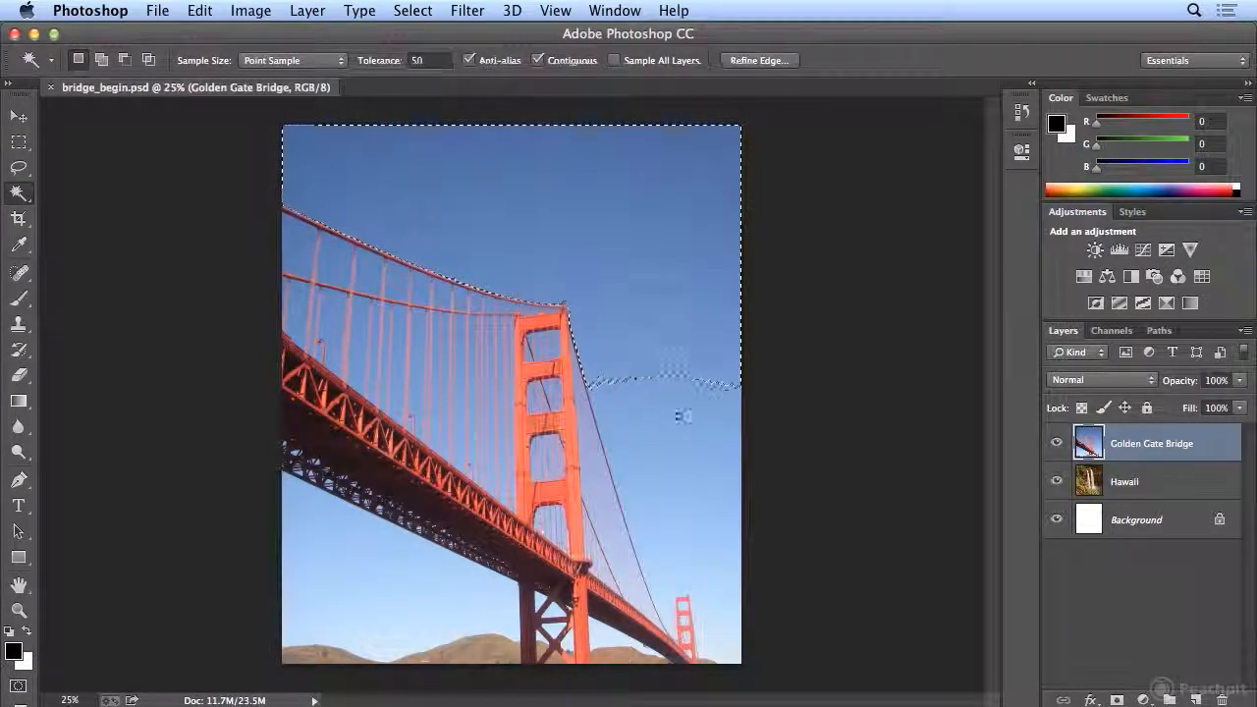
# - Select the lower sky beside the bridge tower and add the remaining outer sky in Add to Selection mode
pyautogui.click(686, 431)
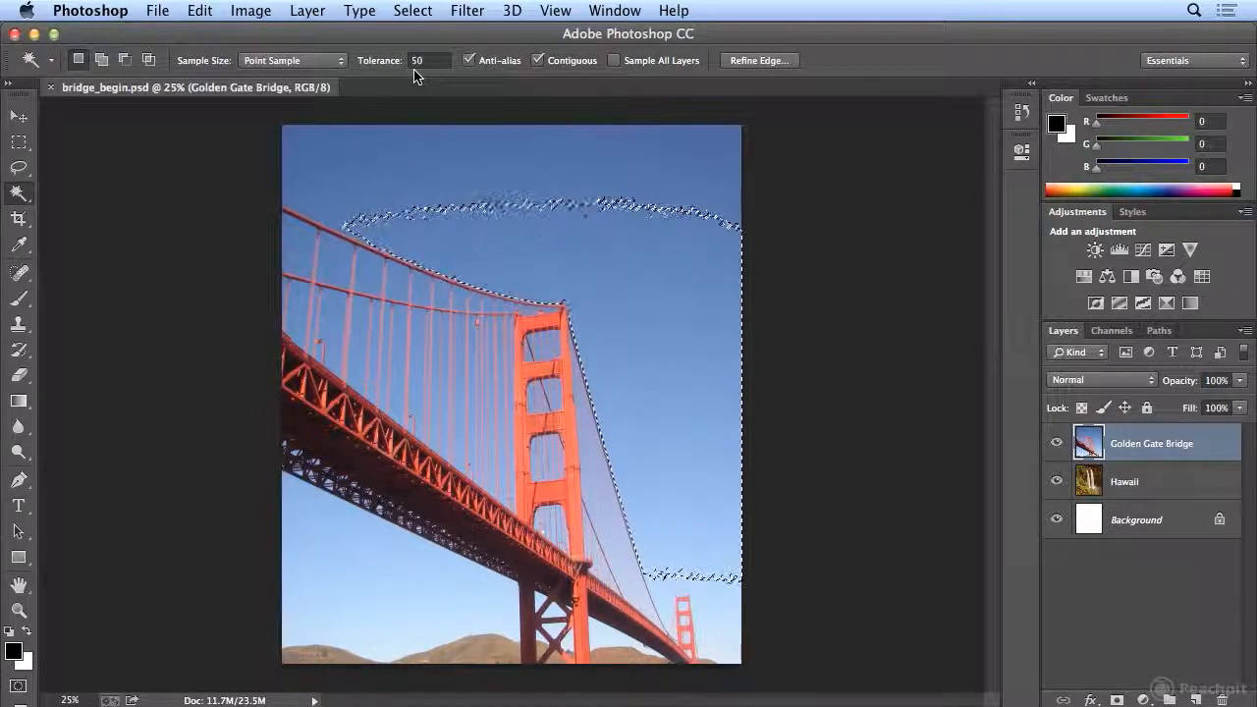
pyautogui.click(102, 61)
pyautogui.click(315, 149)
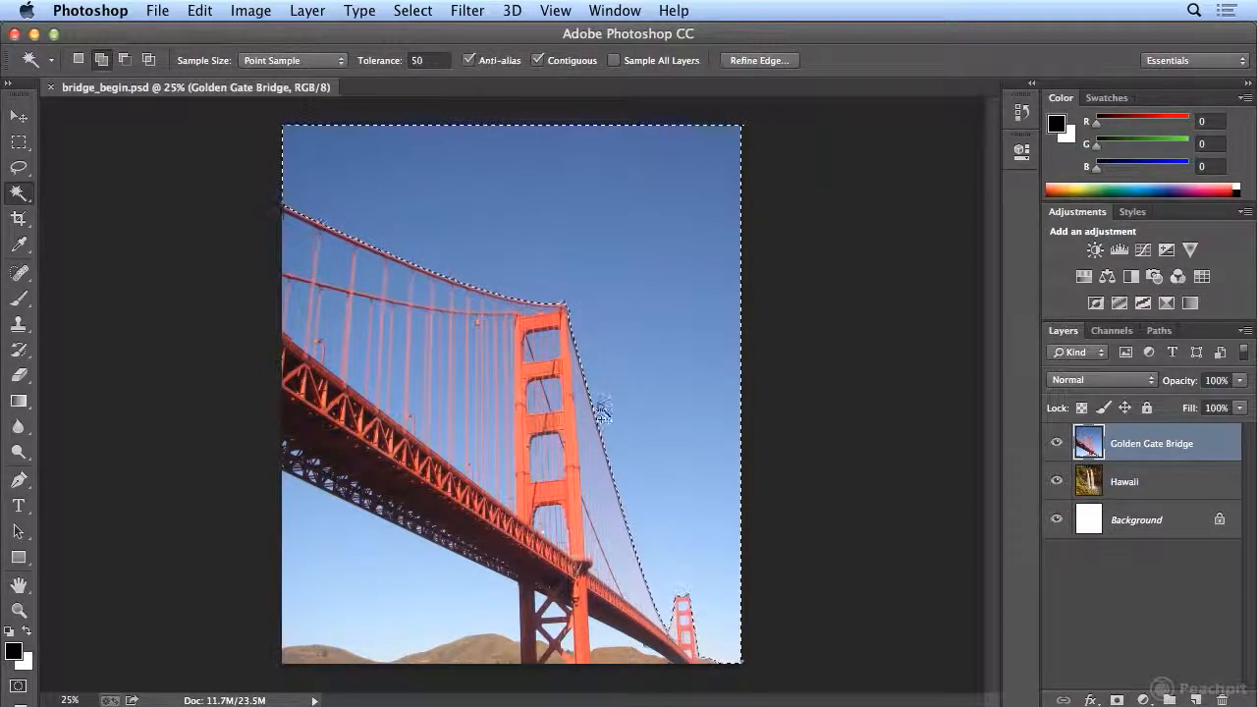
# - Try extending the sky selection with Similar at tolerance 50, and undo it
pyautogui.click(413, 9)
pyautogui.click(458, 316)
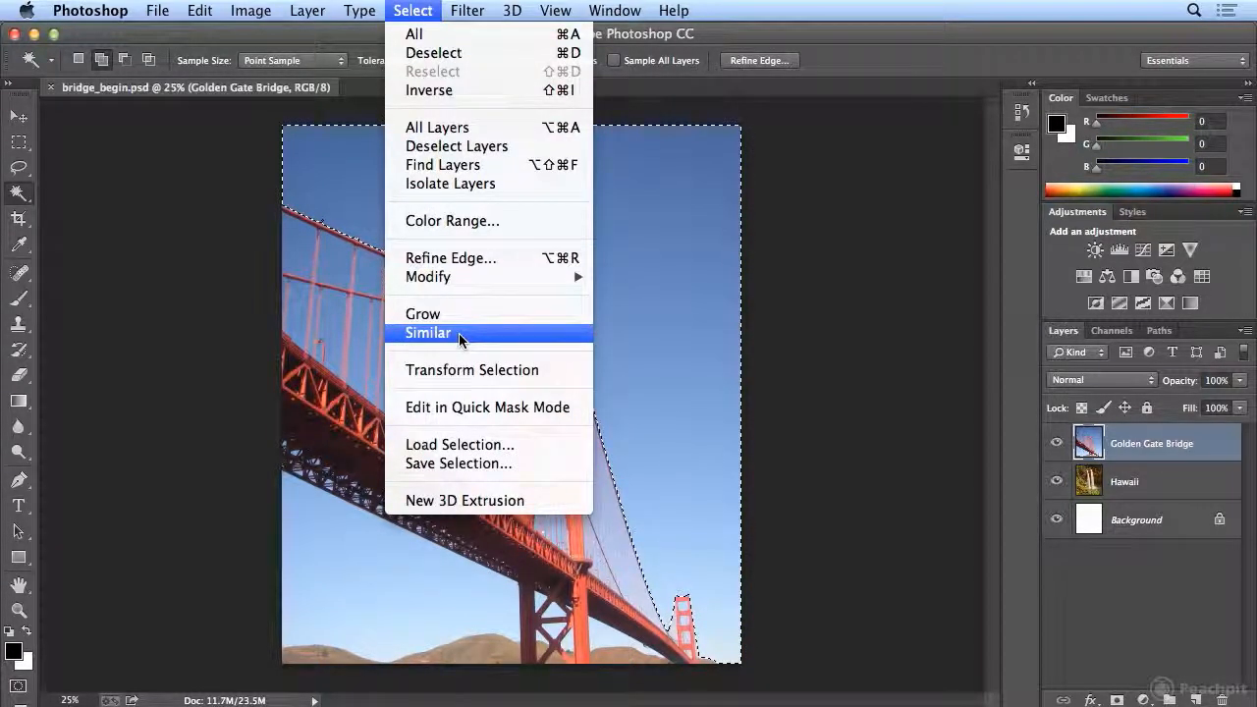
pyautogui.click(458, 334)
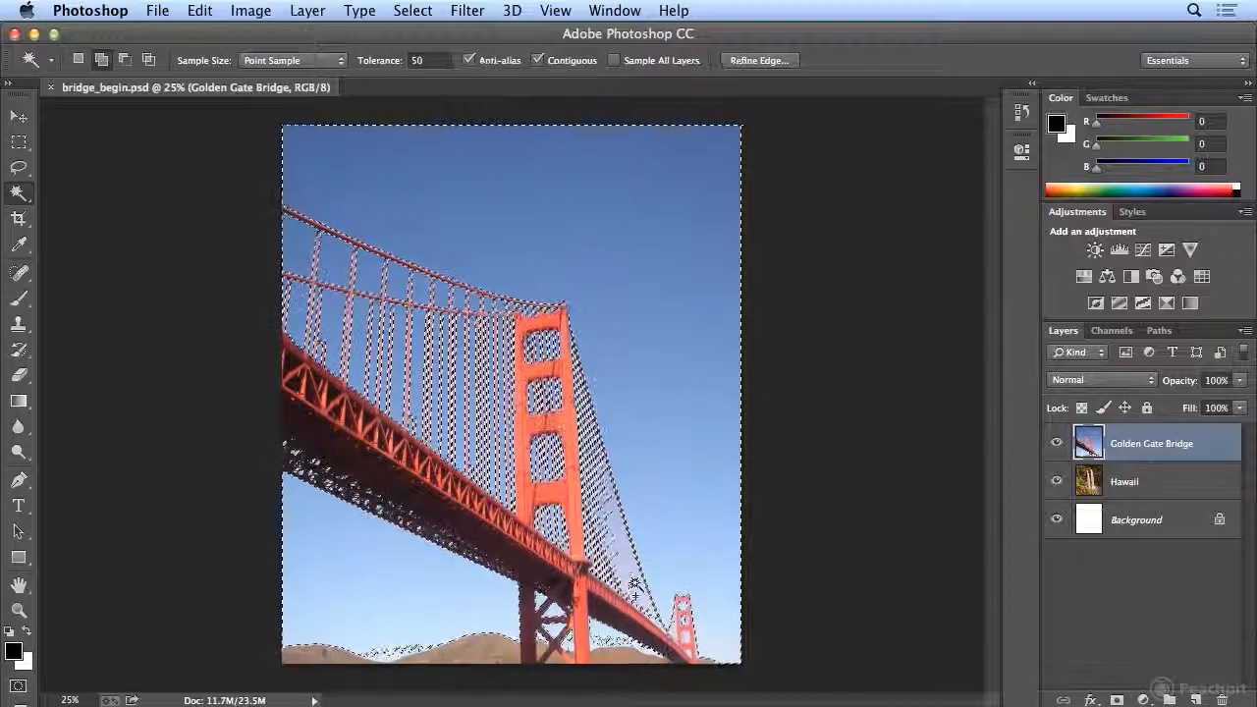
pyautogui.click(202, 10)
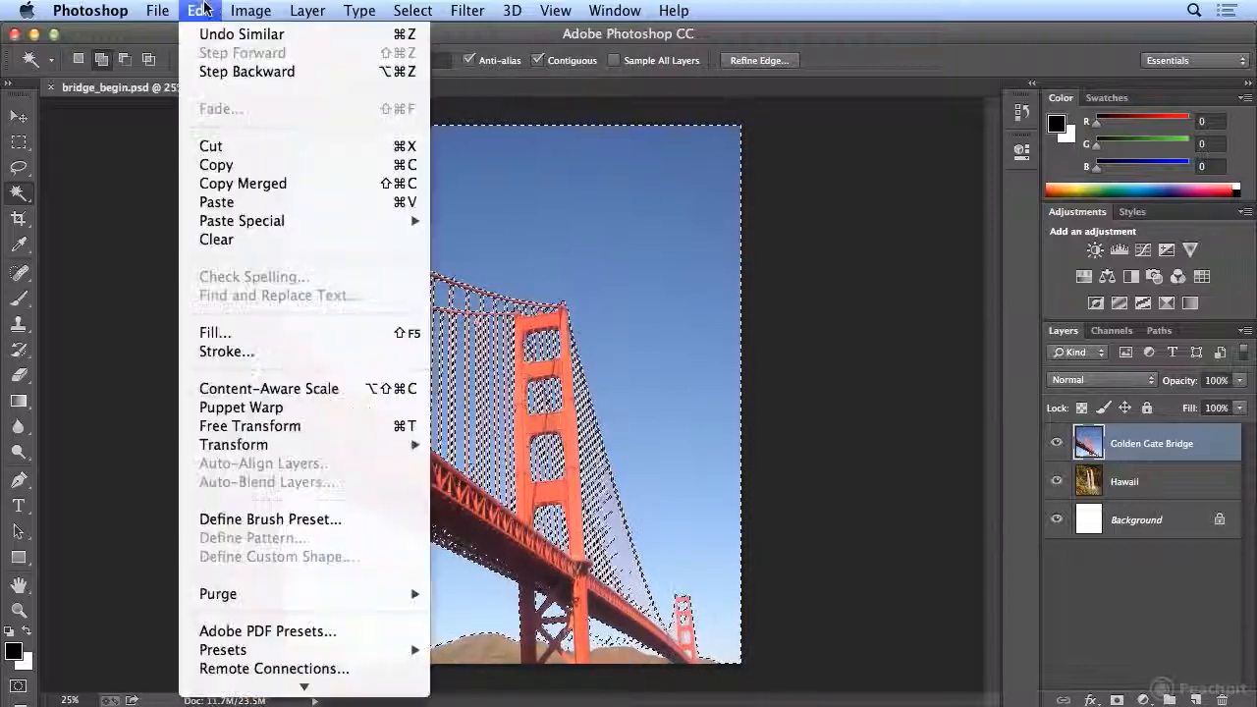
pyautogui.click(211, 35)
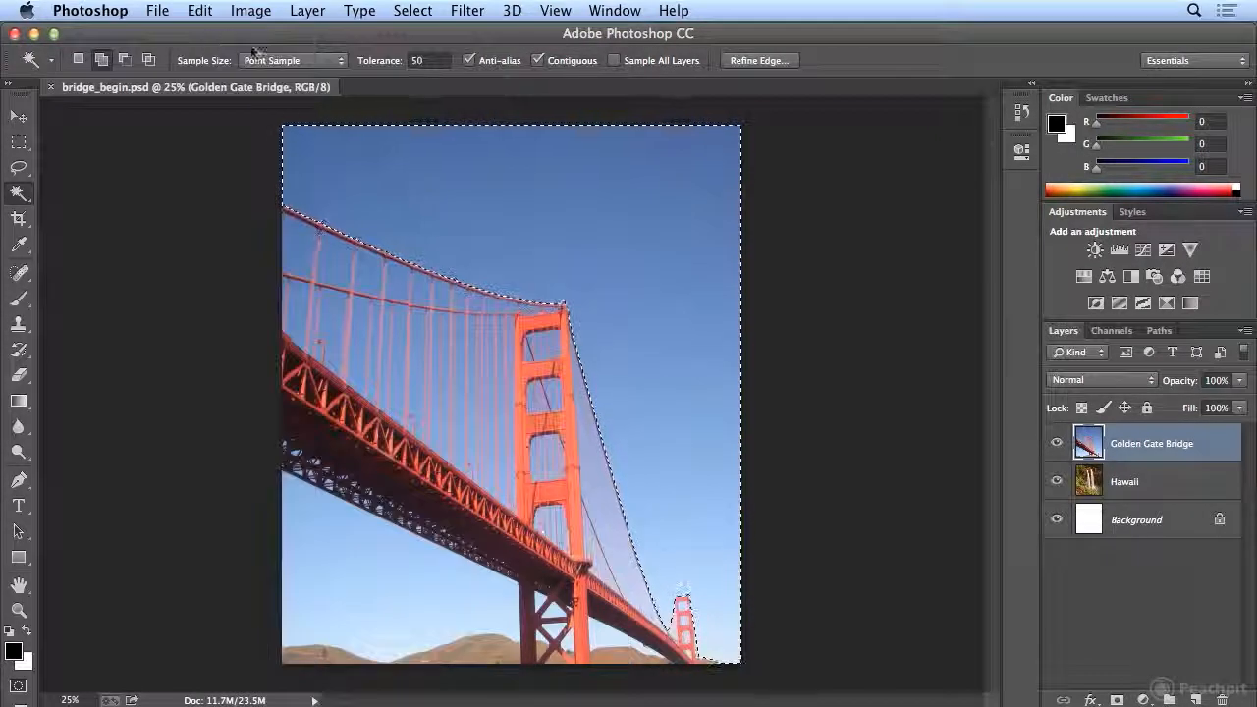
# - Set the tolerance to 20 and extend the sky selection between the bridge cables with Similar
pyautogui.click(385, 61)
pyautogui.write('20')
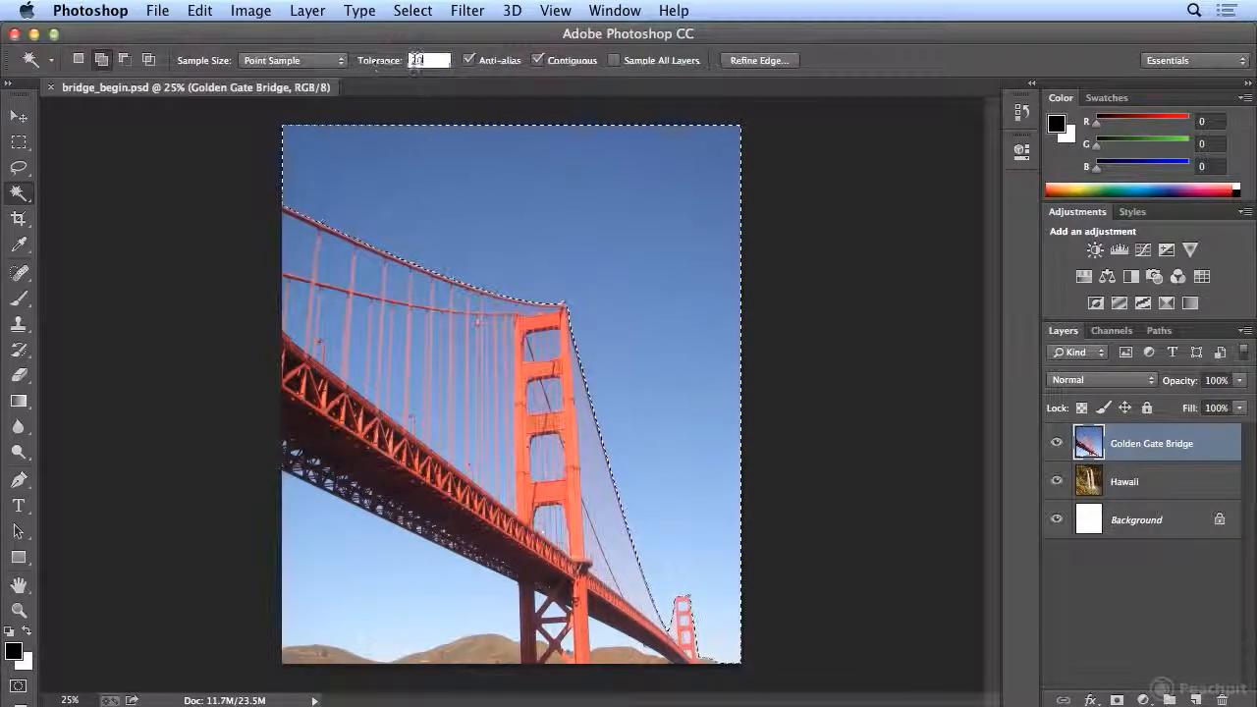
pyautogui.click(411, 10)
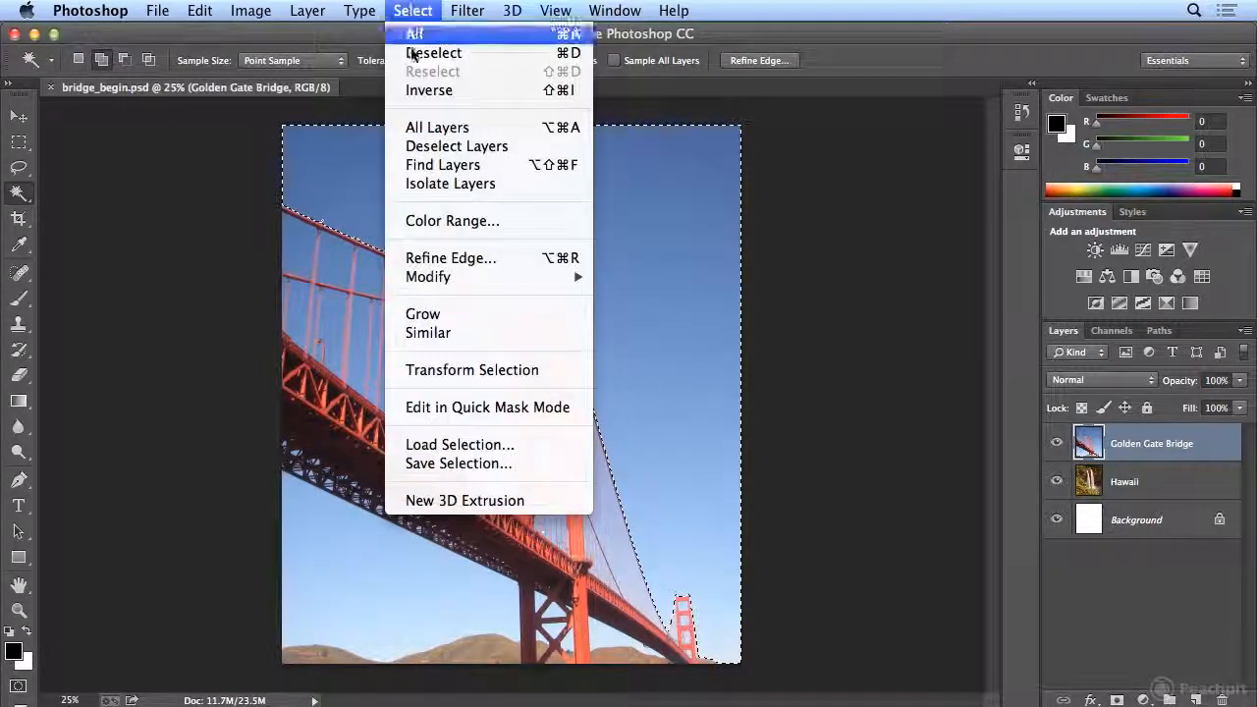
pyautogui.click(462, 336)
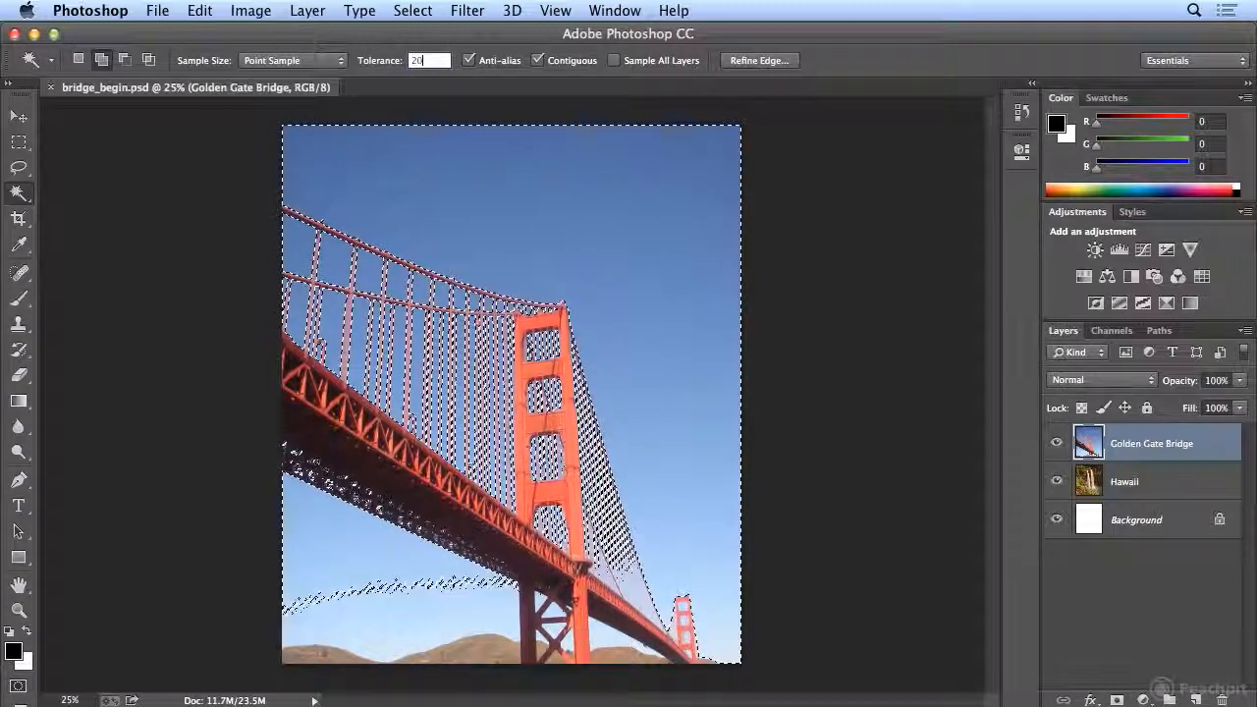
# - Keep extending the selection with Similar until it covers the sky below the bridge down to the hills
pyautogui.click(410, 10)
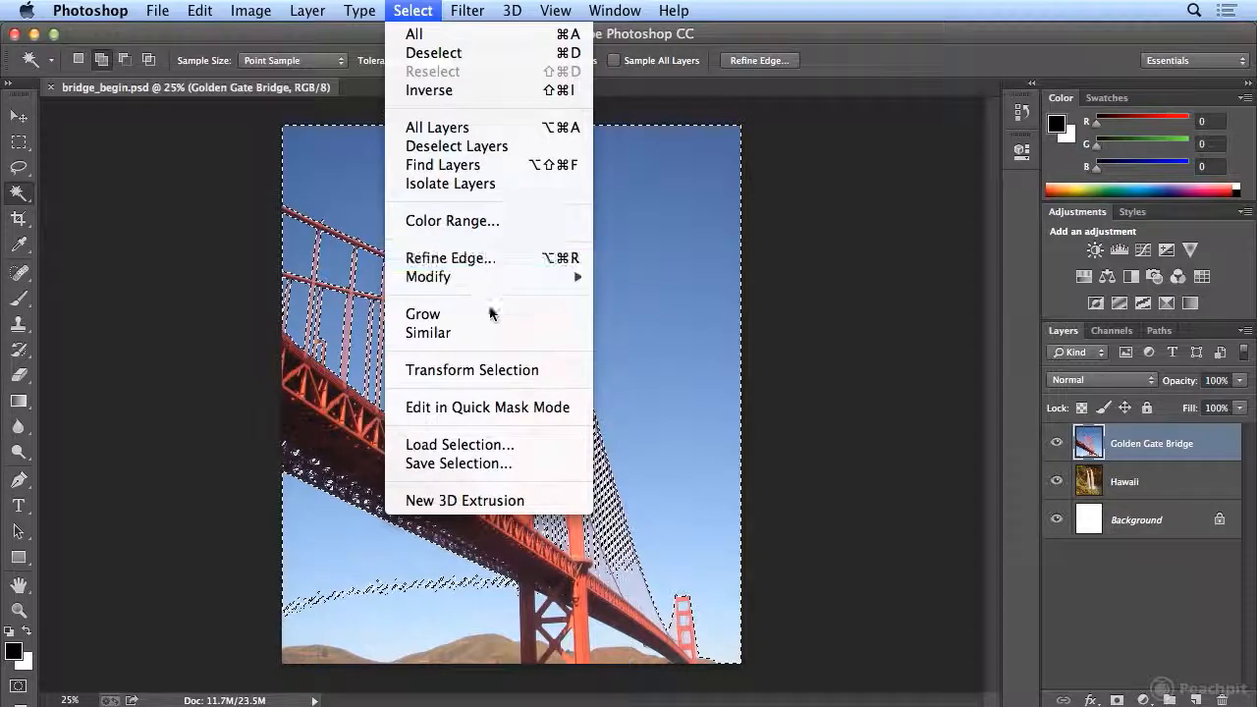
pyautogui.click(494, 337)
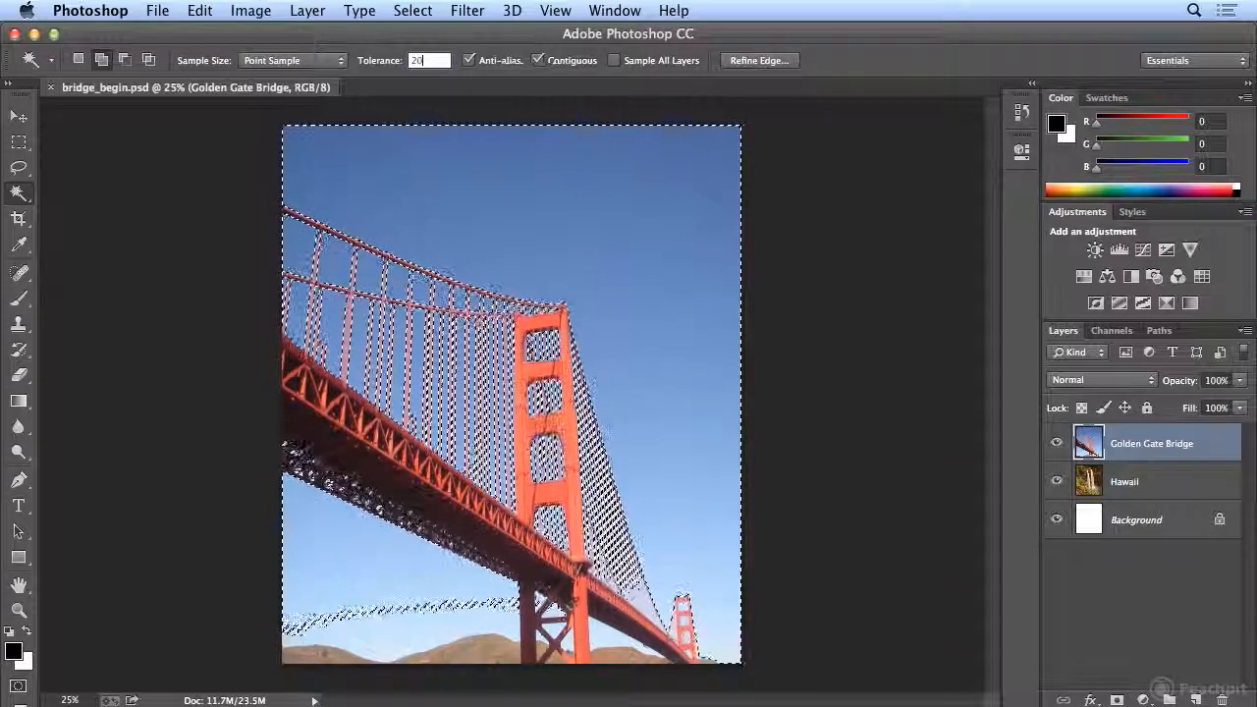
pyautogui.click(412, 10)
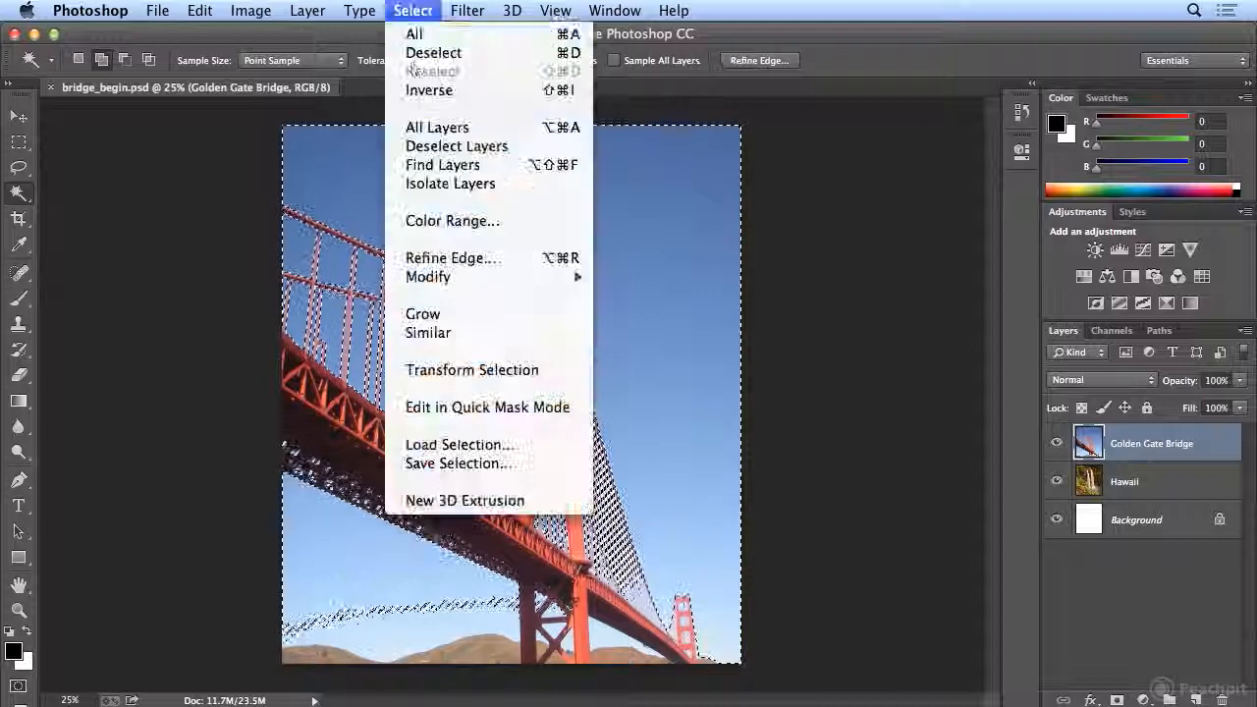
pyautogui.click(491, 314)
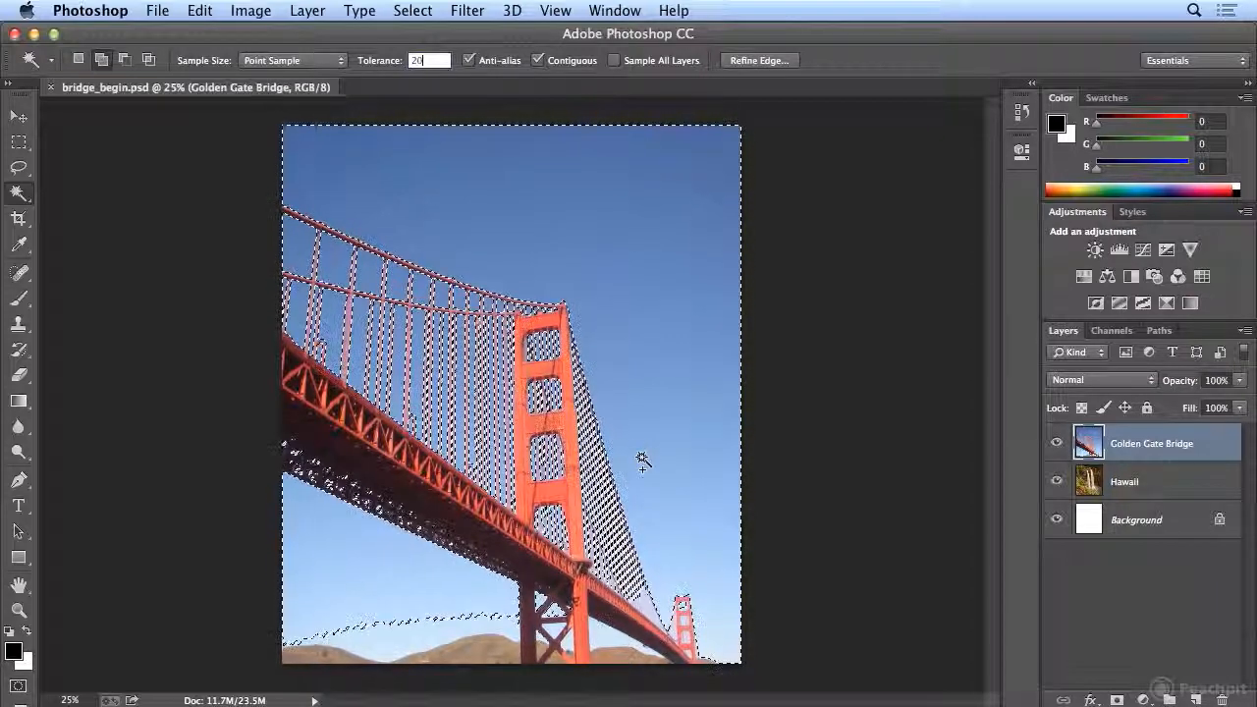
pyautogui.press('Return')
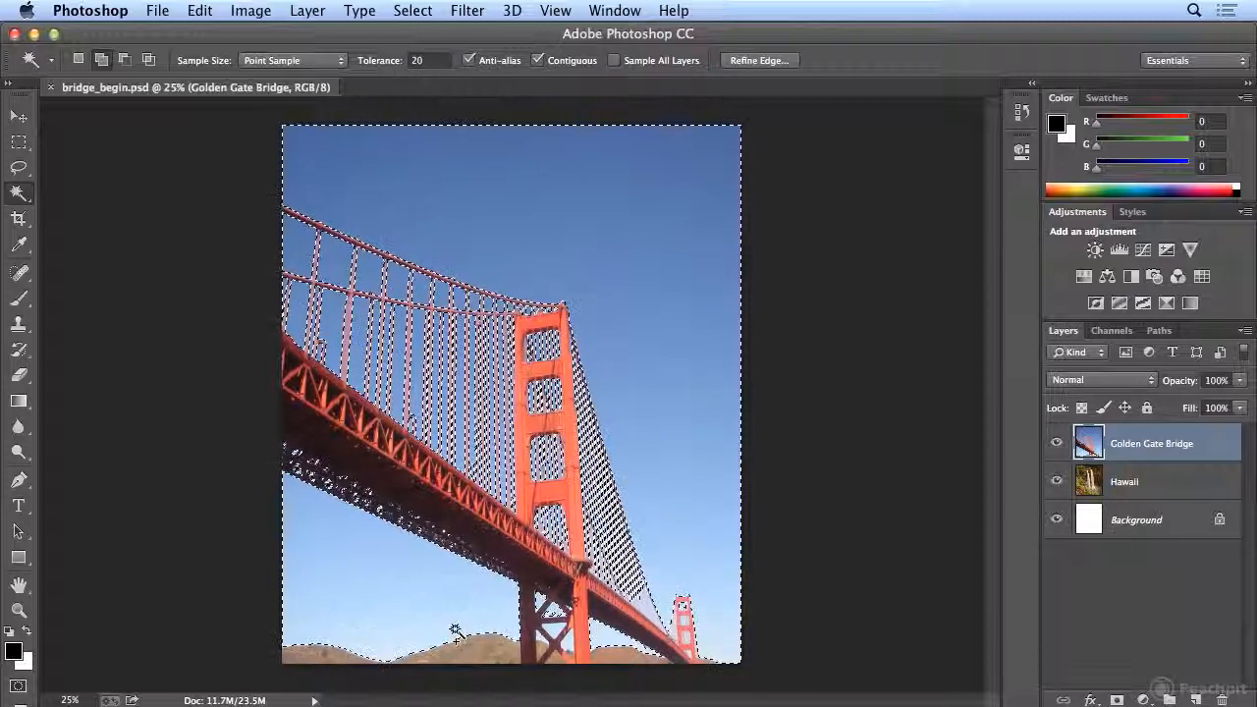
pyautogui.click(412, 10)
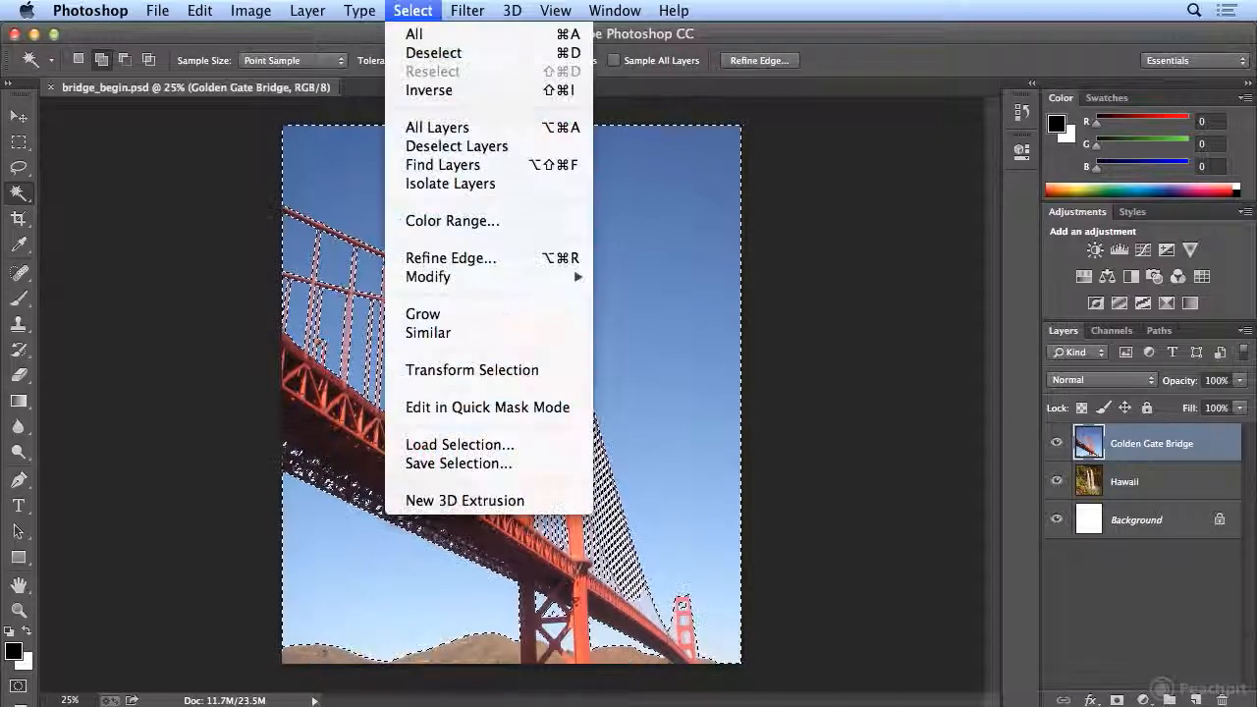
pyautogui.click(458, 334)
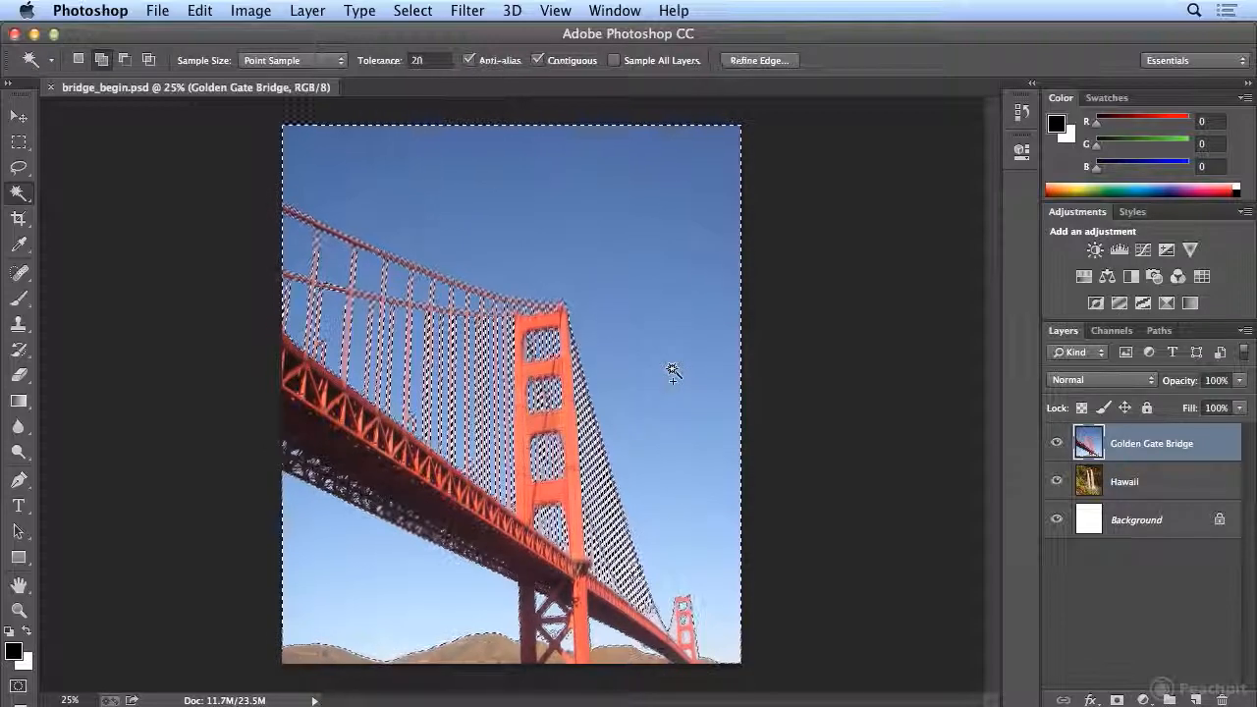
# - Invert the selection to the bridge and hills, and add it as a layer mask on the Golden Gate Bridge layer
pyautogui.click(416, 11)
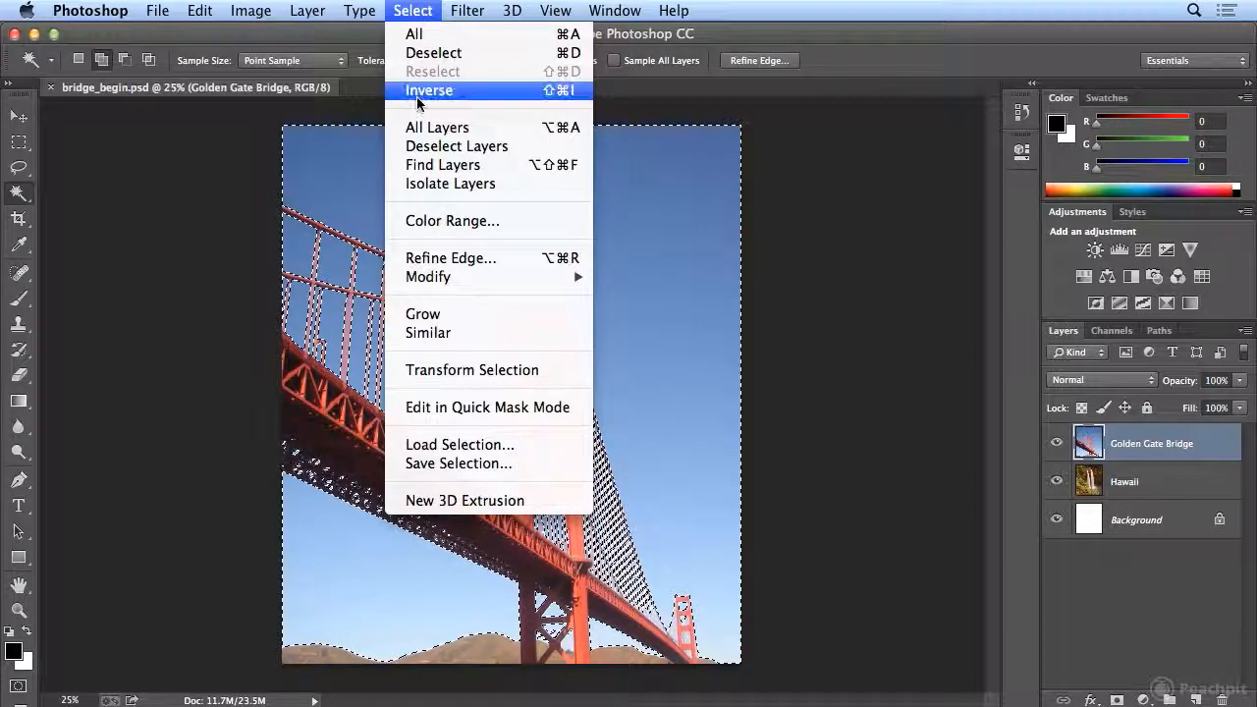
pyautogui.click(466, 93)
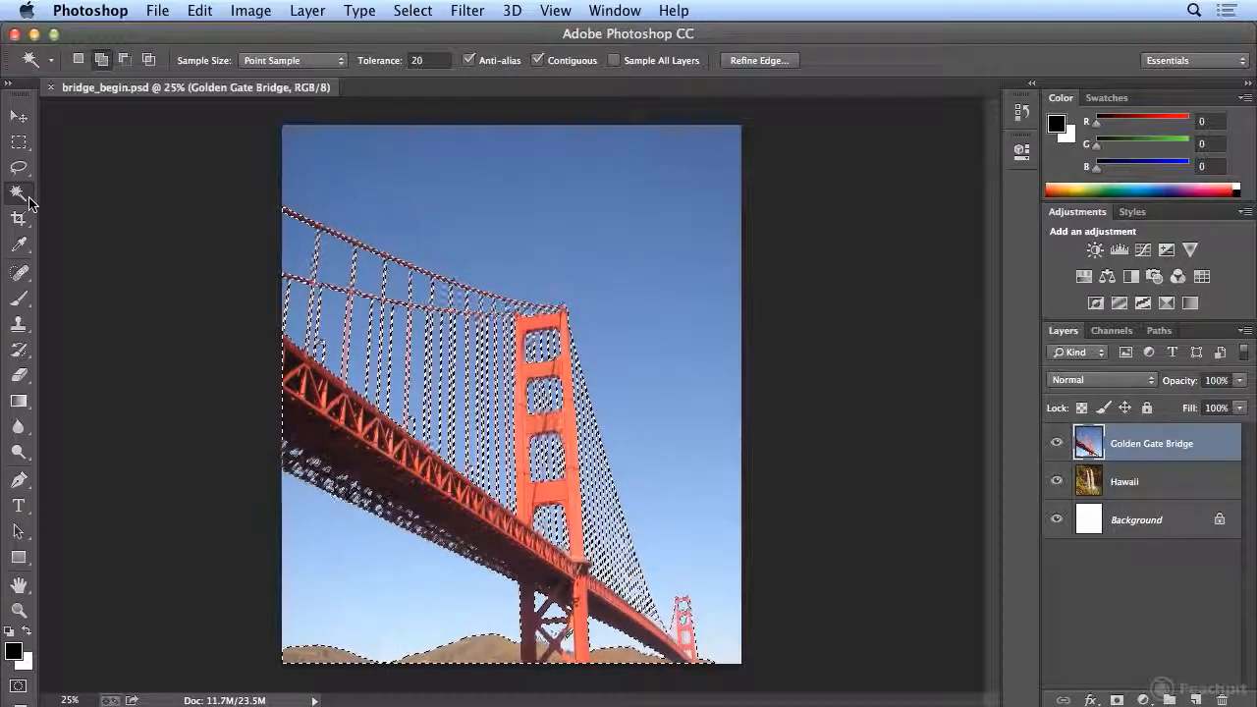
pyautogui.click(1119, 699)
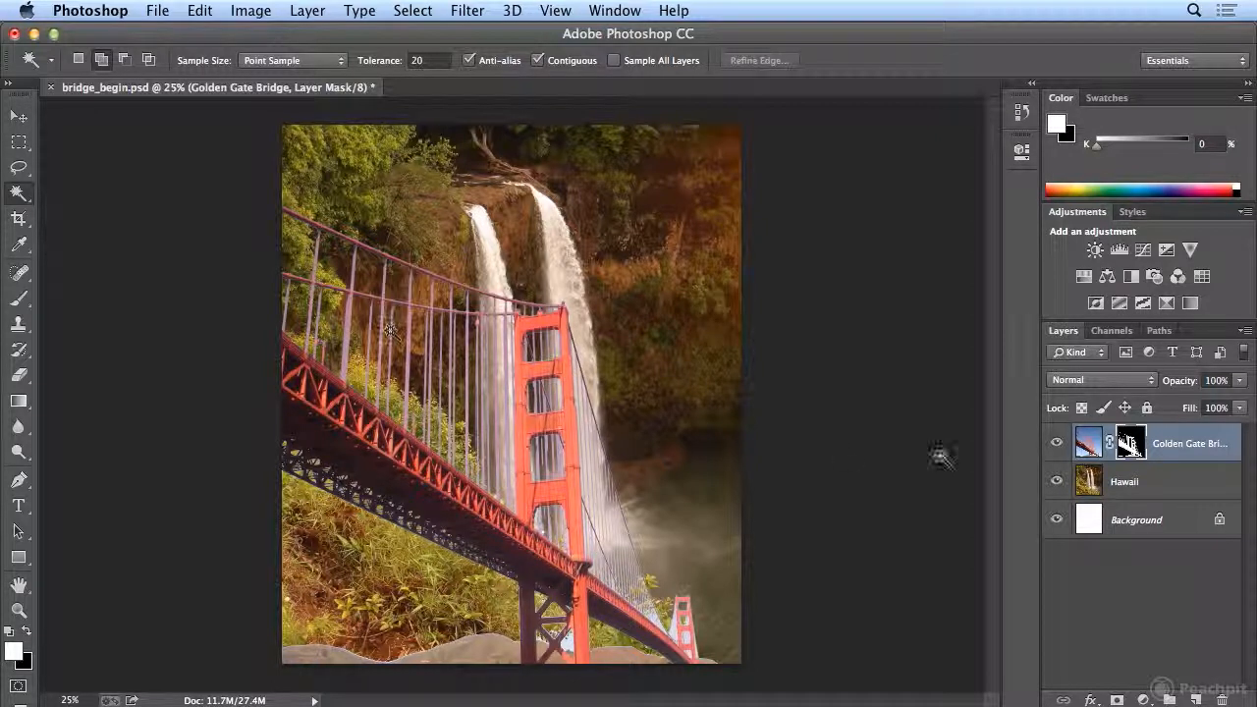
# - Set the blend mode of the masked Golden Gate Bridge layer to Multiply
pyautogui.click(1088, 381)
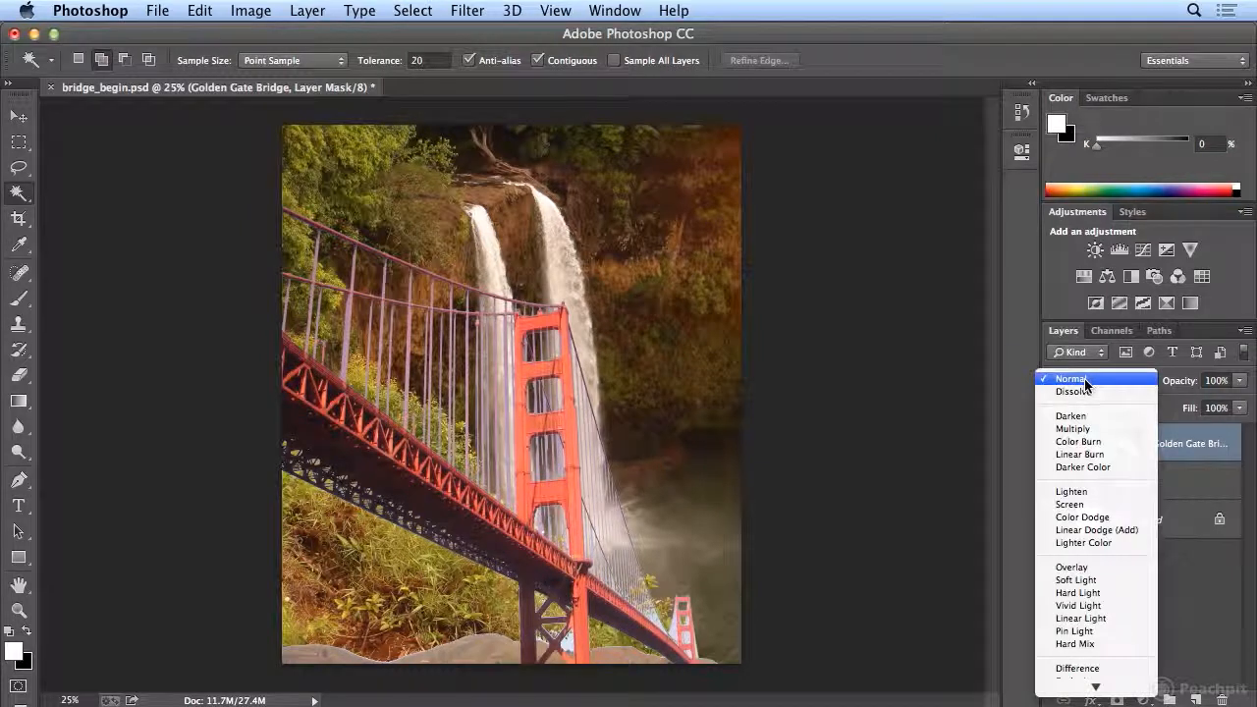
pyautogui.click(1080, 428)
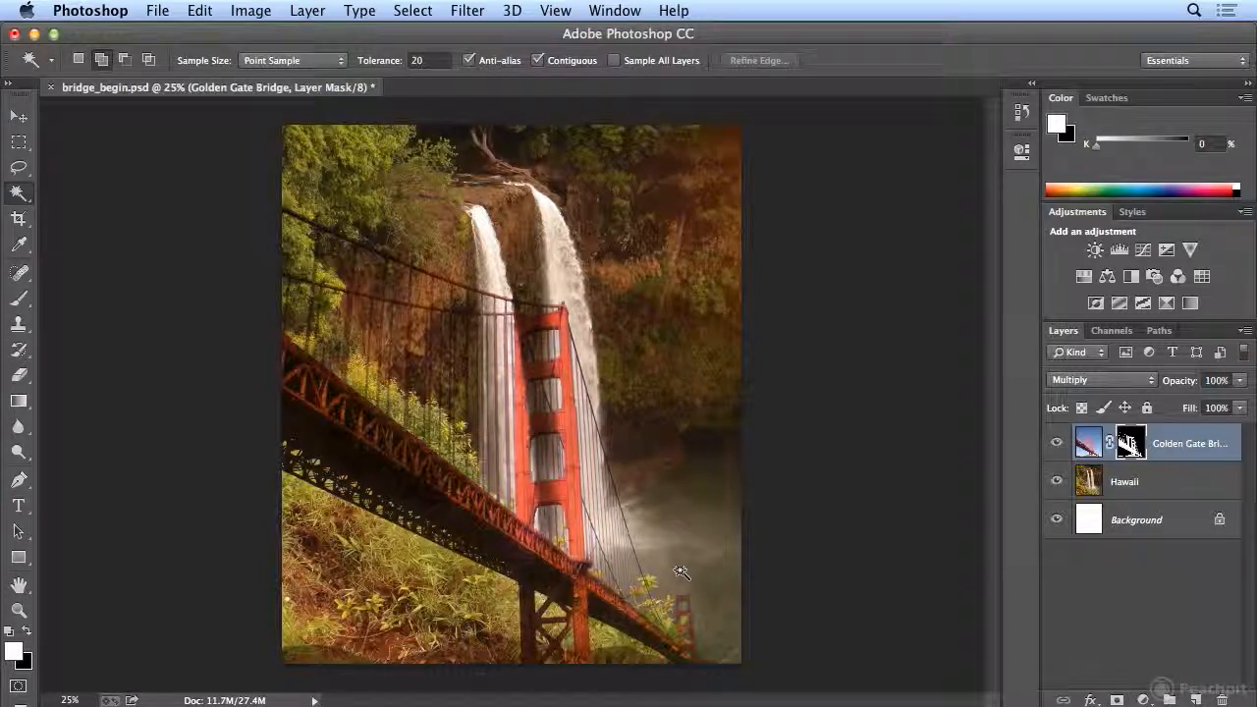
pyautogui.click(30, 197)
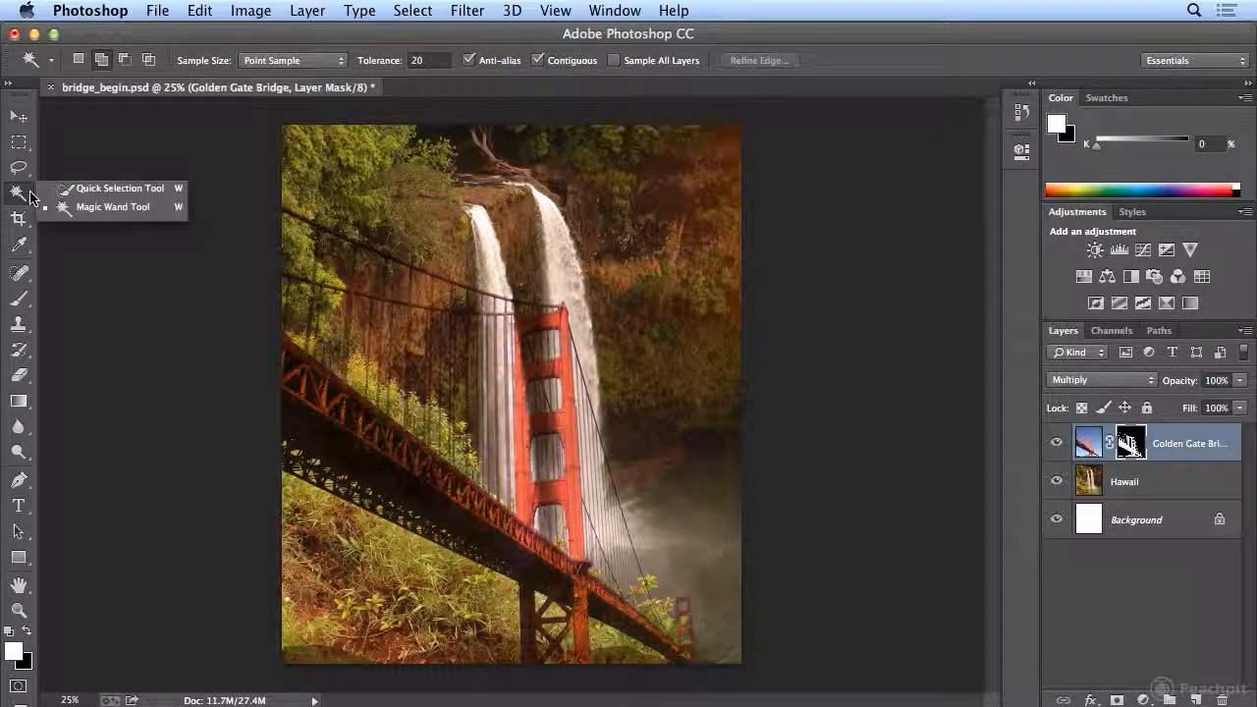
pyautogui.click(61, 207)
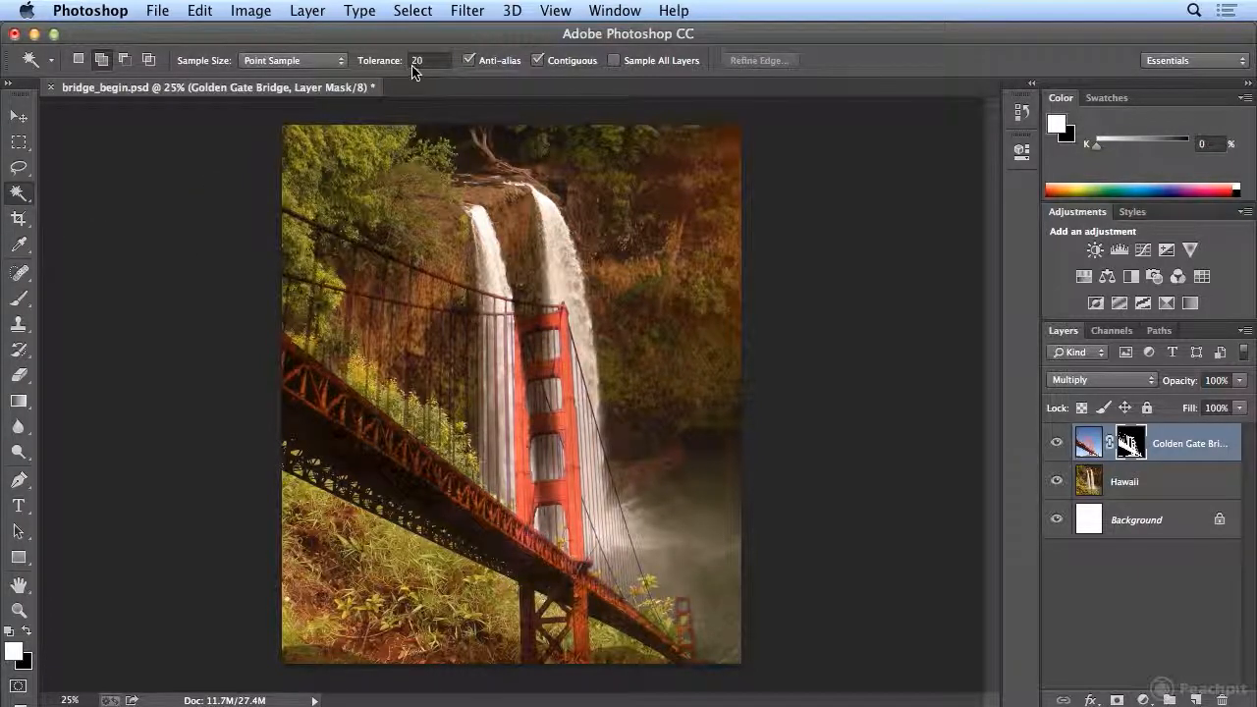
pyautogui.click(413, 10)
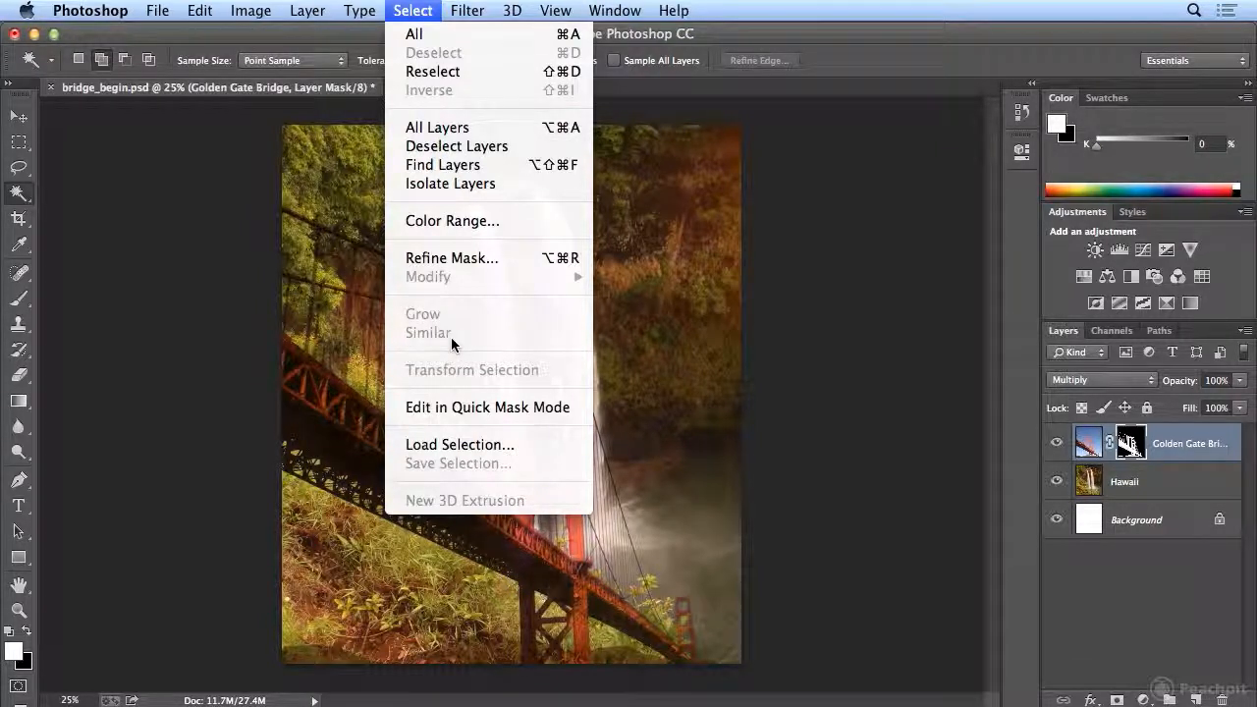
pyautogui.click(413, 11)
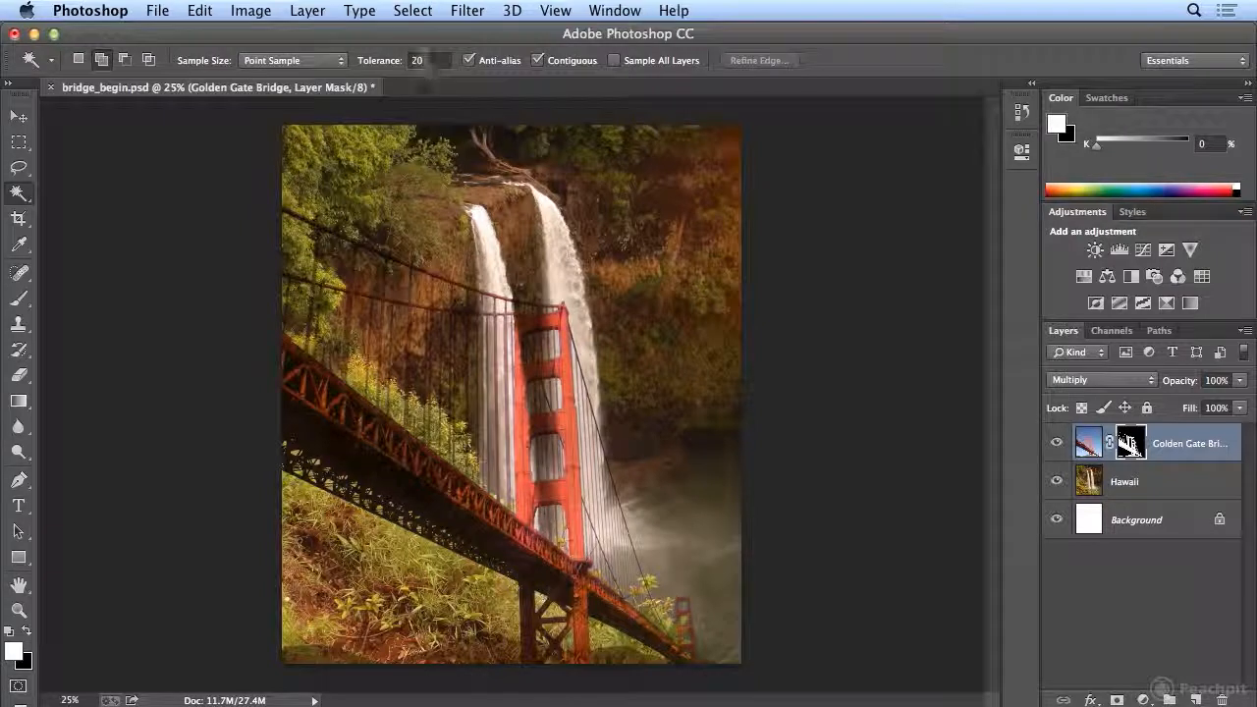
pyautogui.click(418, 12)
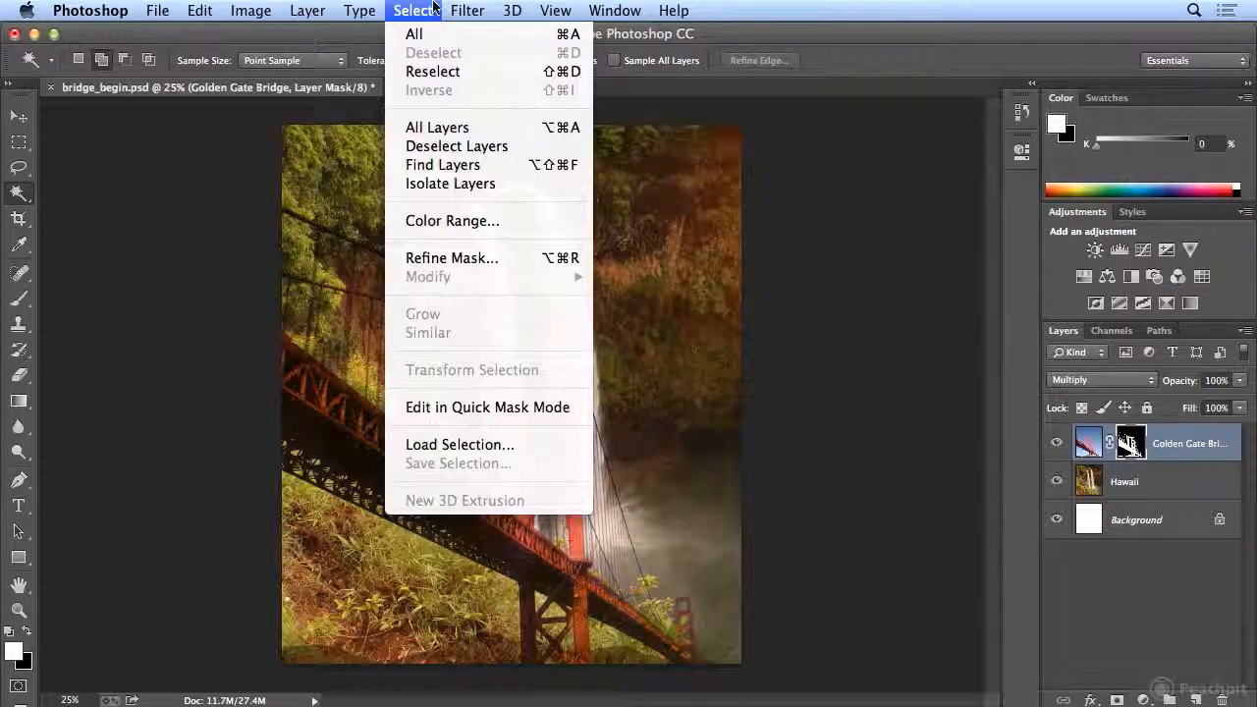
pyautogui.click(434, 10)
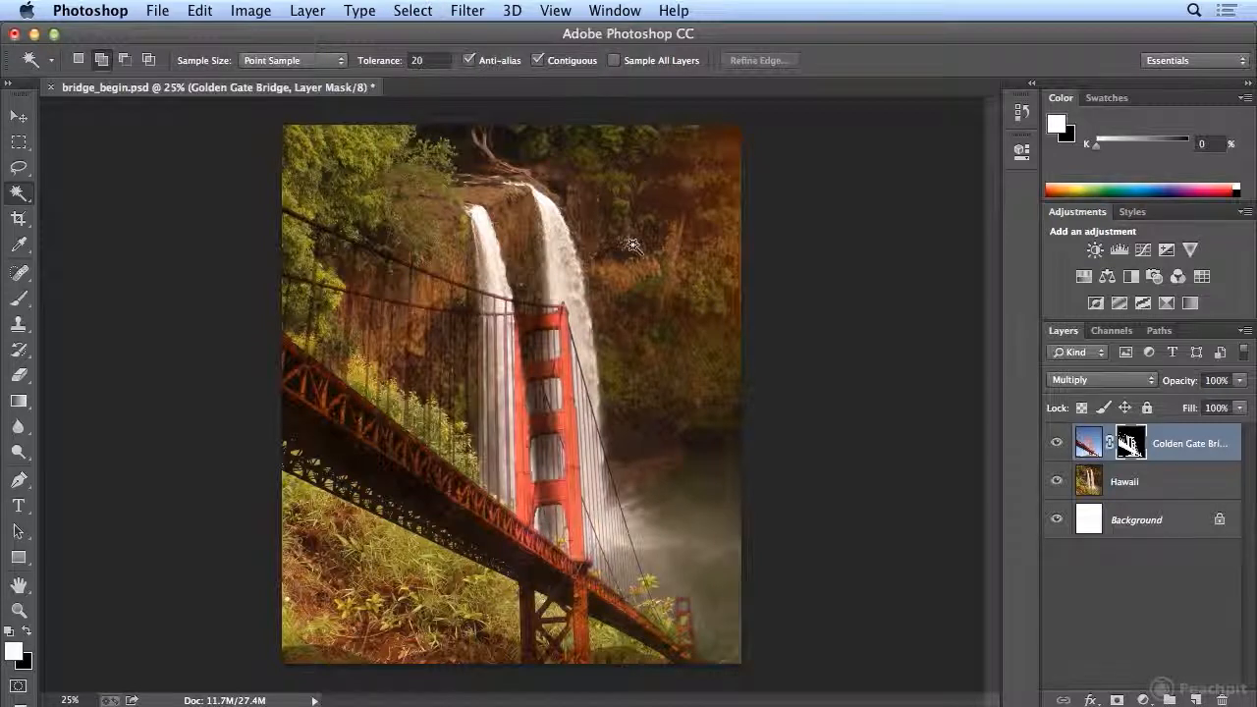